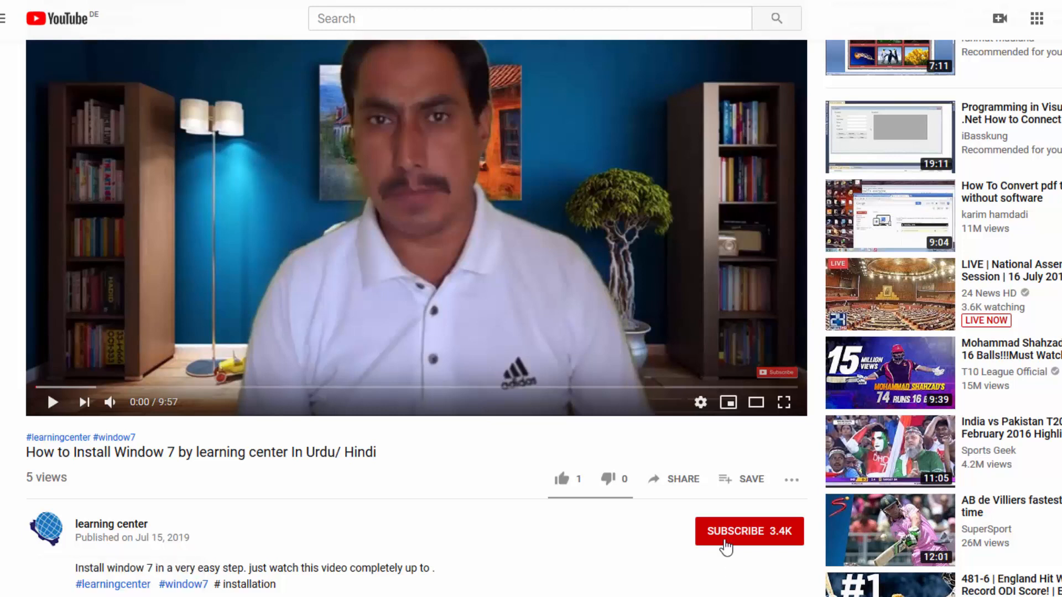
click(731, 532)
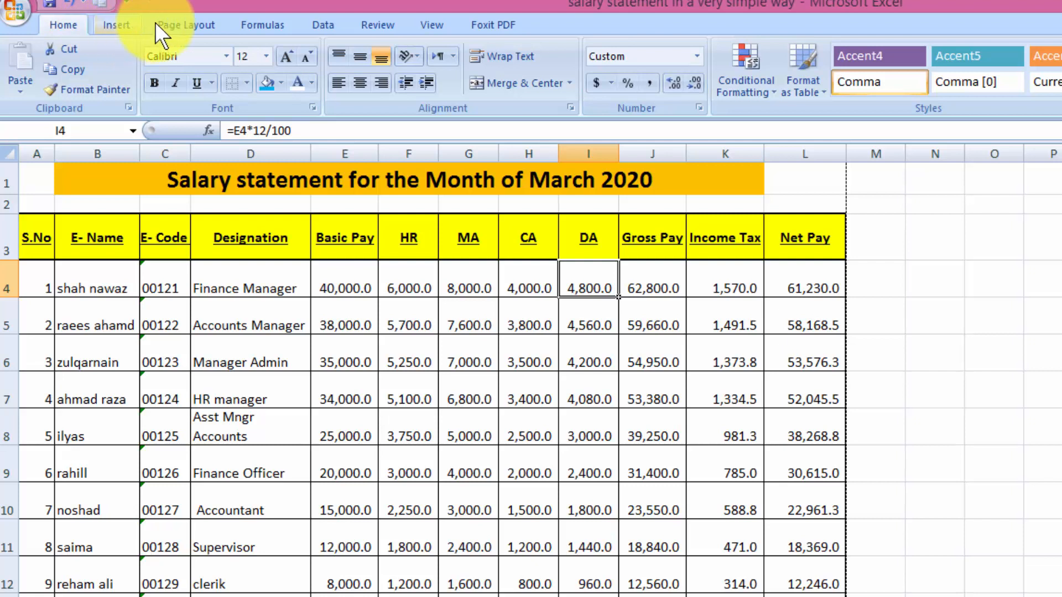
Step: Apply the Normal page margins preset to the salary statement sheet
click(172, 24)
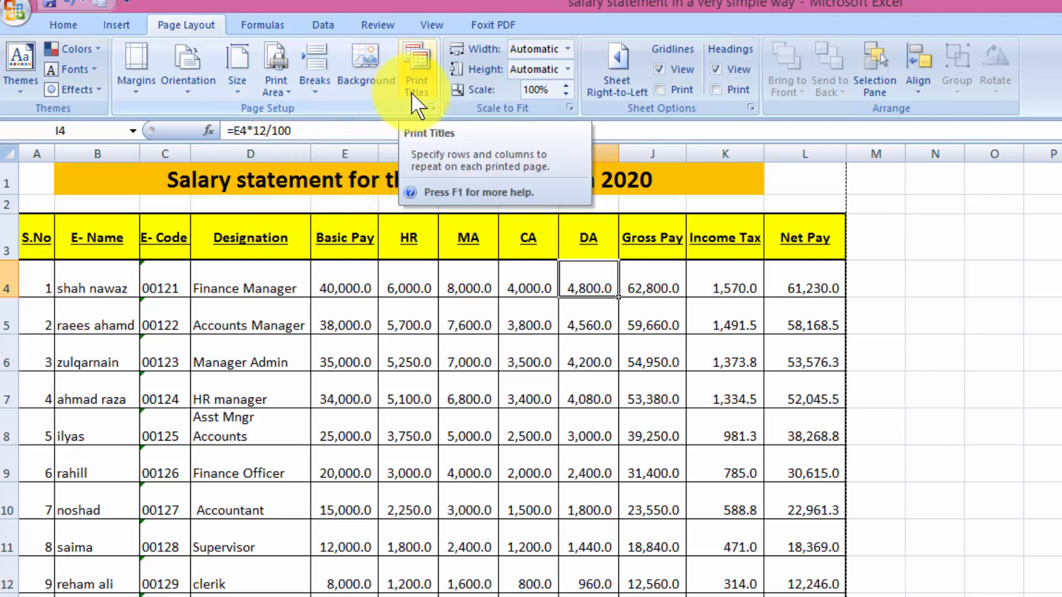
click(137, 96)
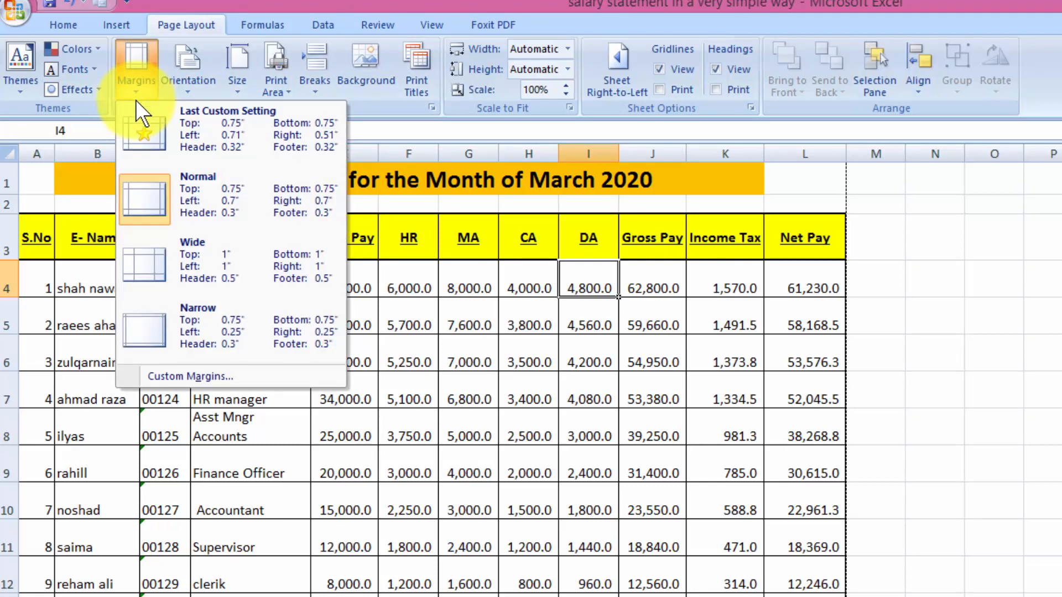
click(152, 190)
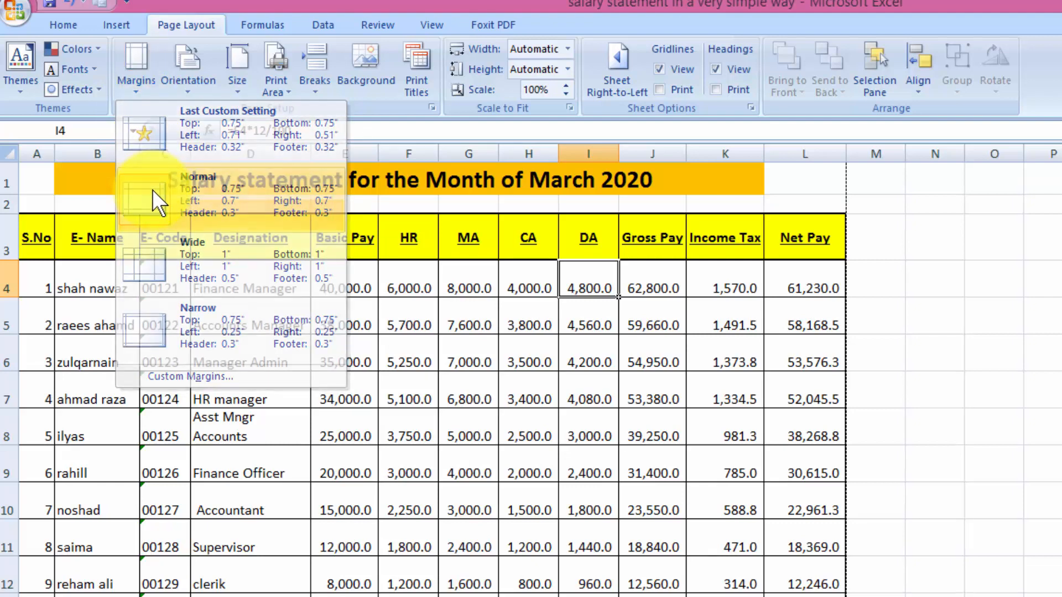
Step: Set the salary sheet's page orientation to Portrait and check the page in print preview
click(184, 95)
click(184, 95)
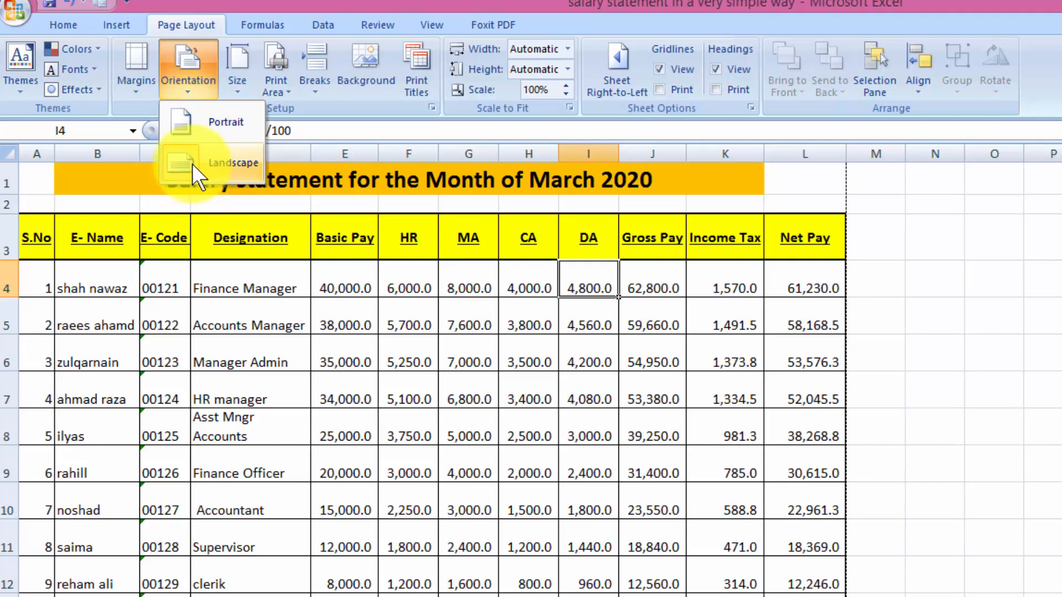
click(198, 131)
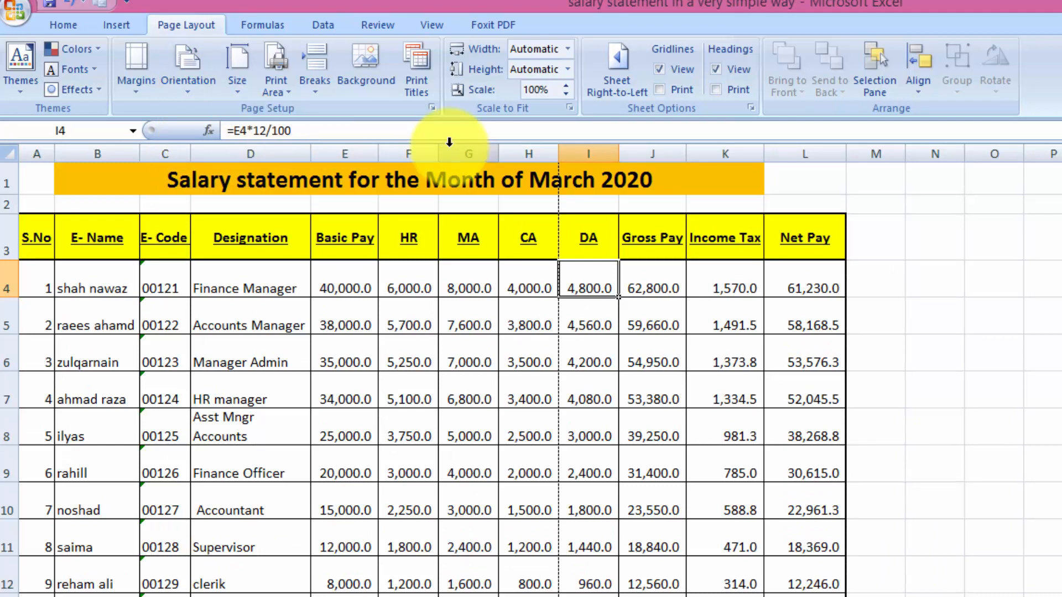
click(5, 14)
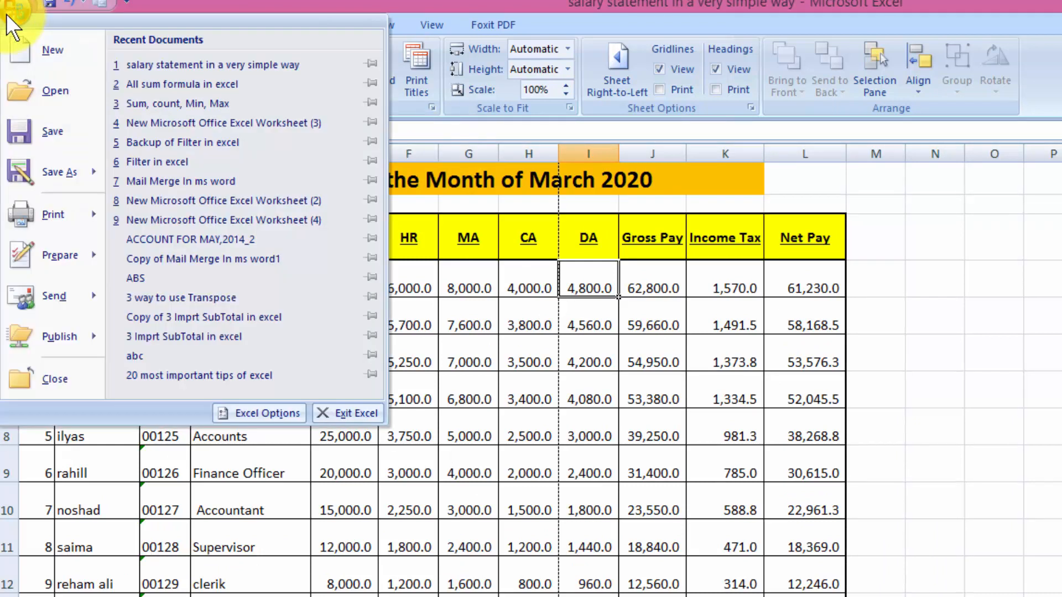
mouse_move(26, 209)
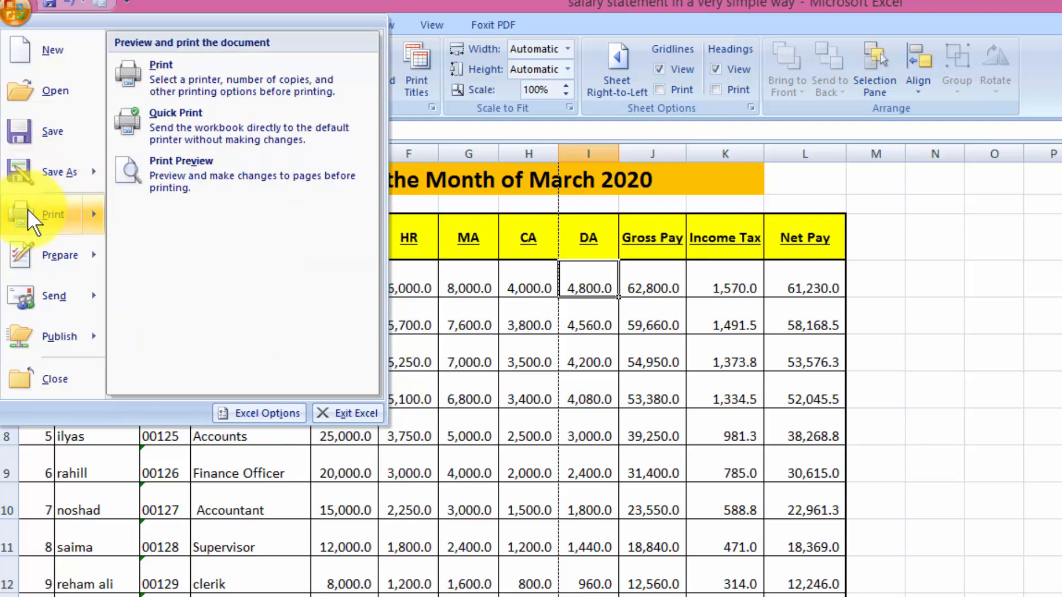
click(186, 178)
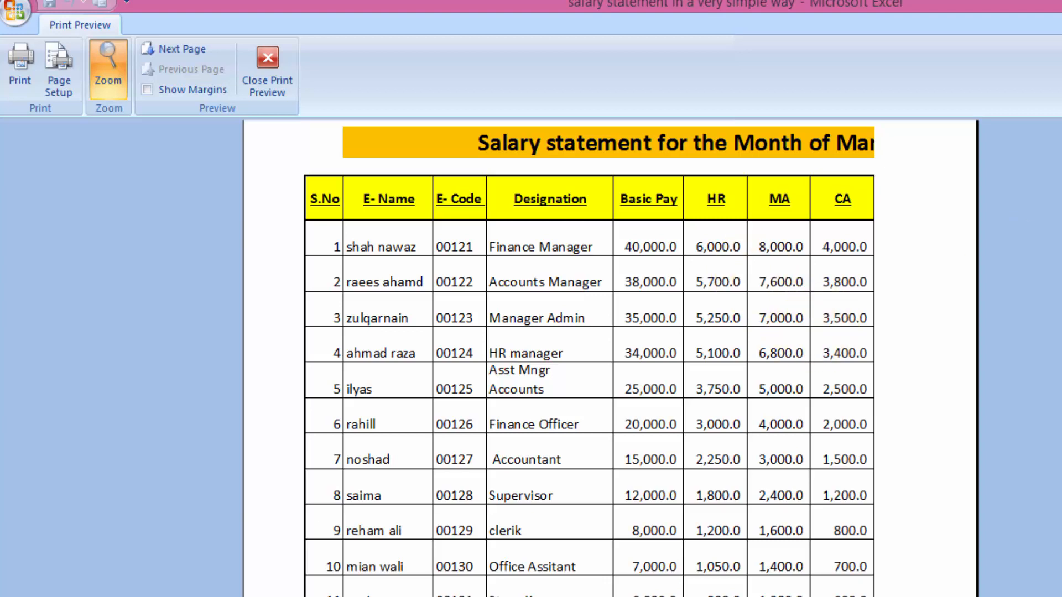
scroll(610, 358, up, 3)
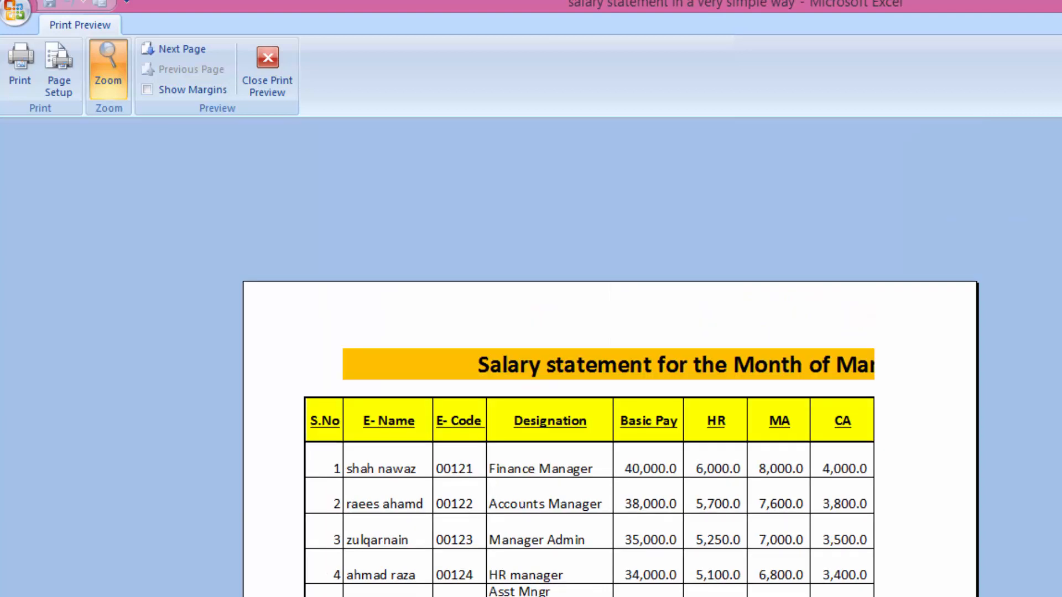
click(291, 91)
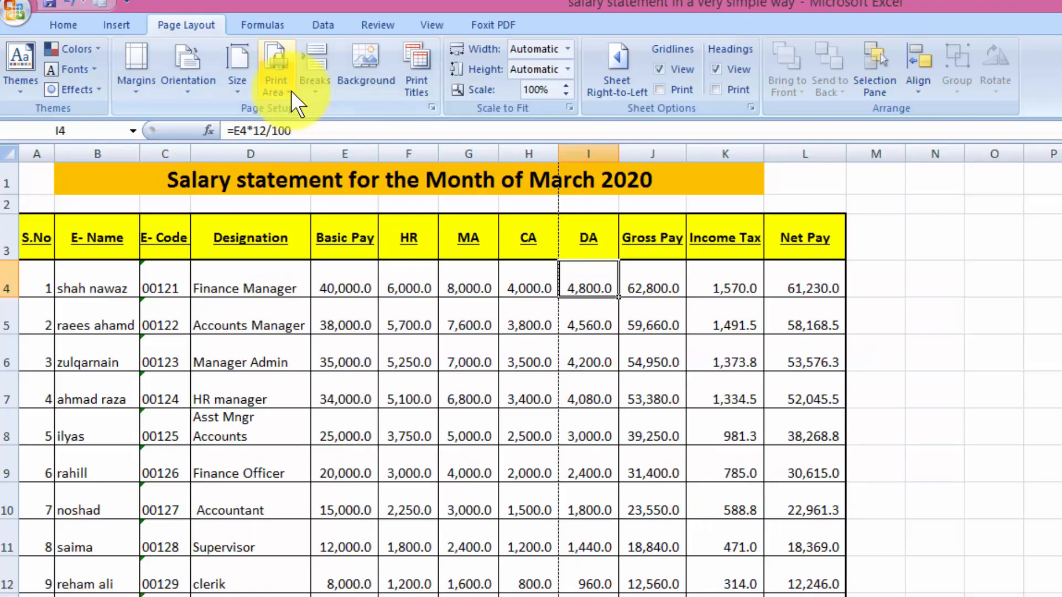
Step: Set the page orientation to Landscape and review the whole salary statement in print preview
click(189, 96)
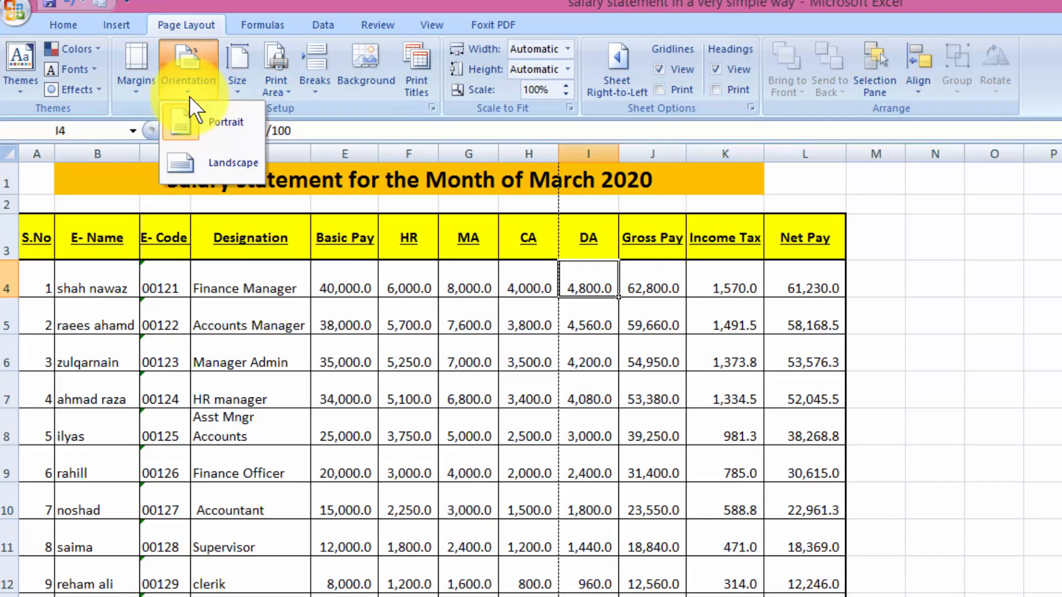
click(205, 165)
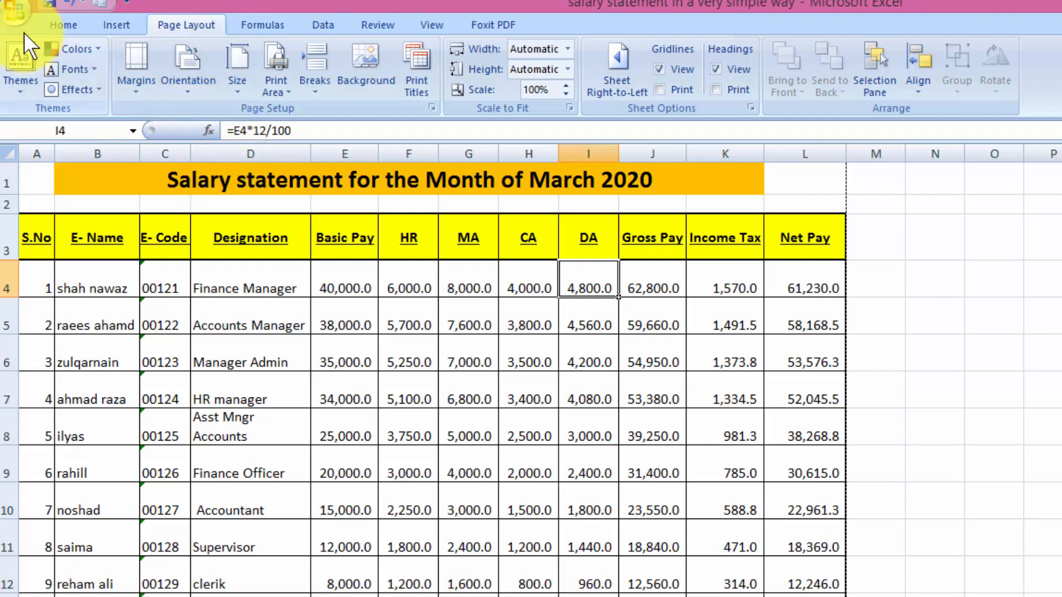
click(18, 17)
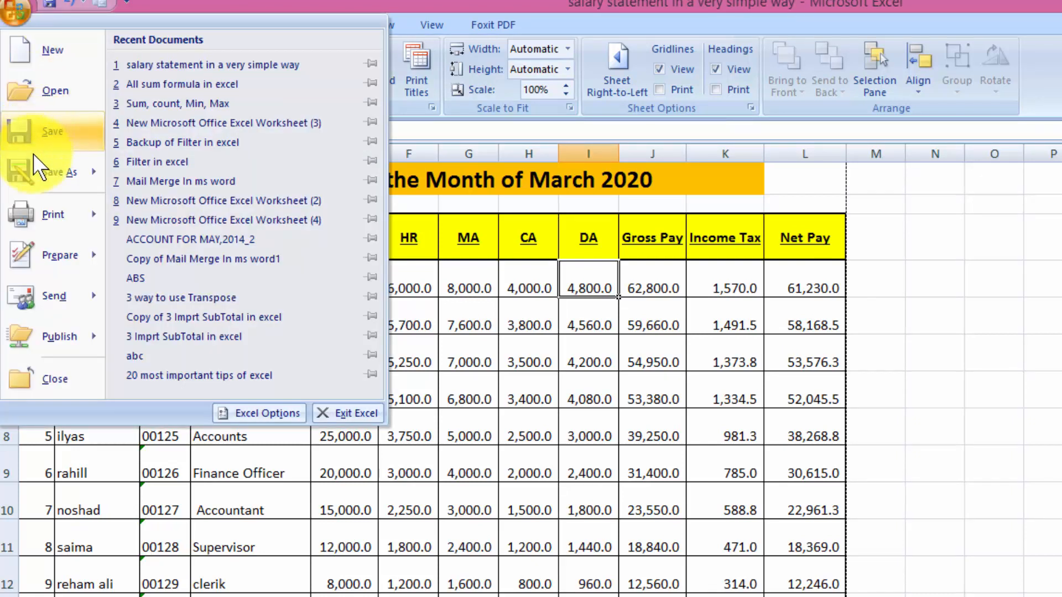
mouse_move(50, 210)
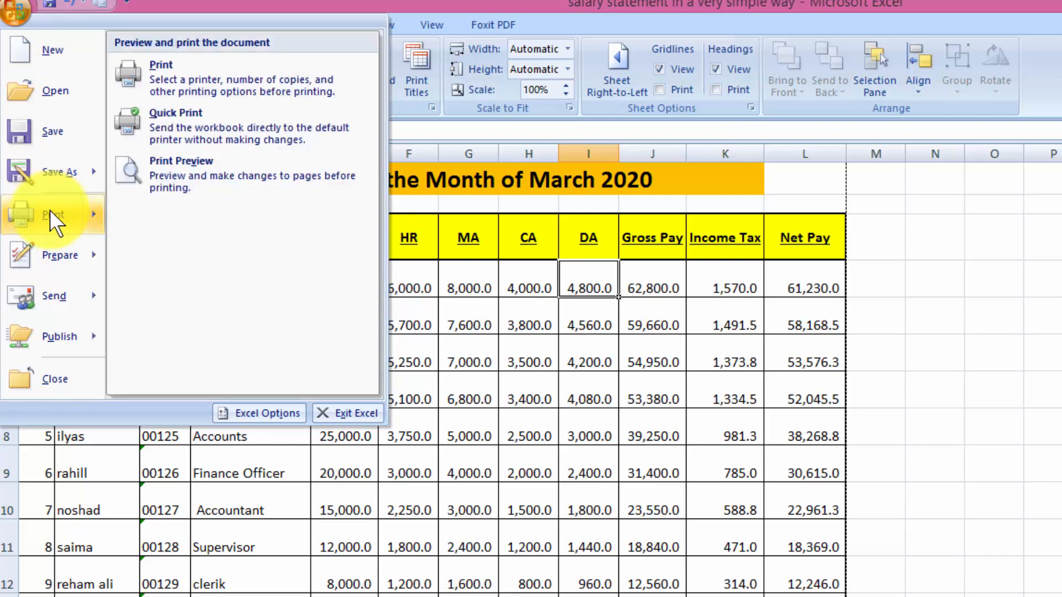
click(161, 189)
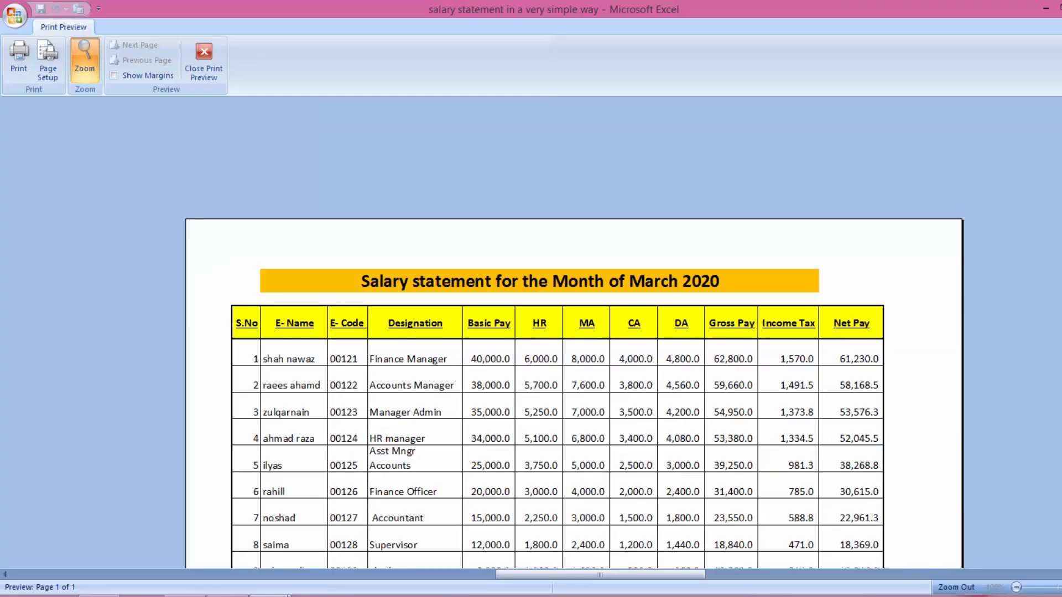
scroll(574, 331, down, 3)
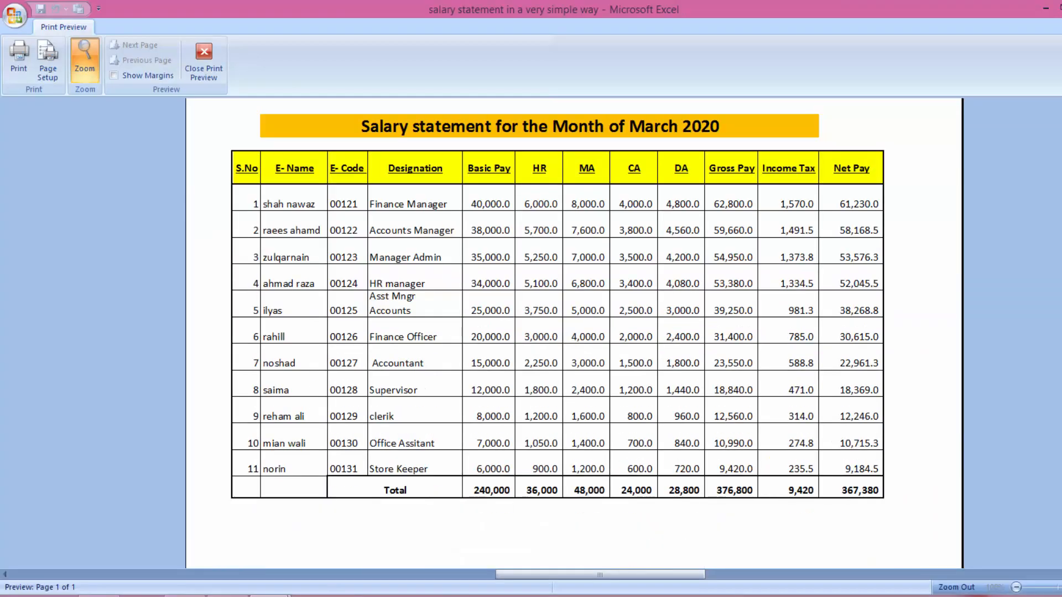
scroll(574, 332, up, 5)
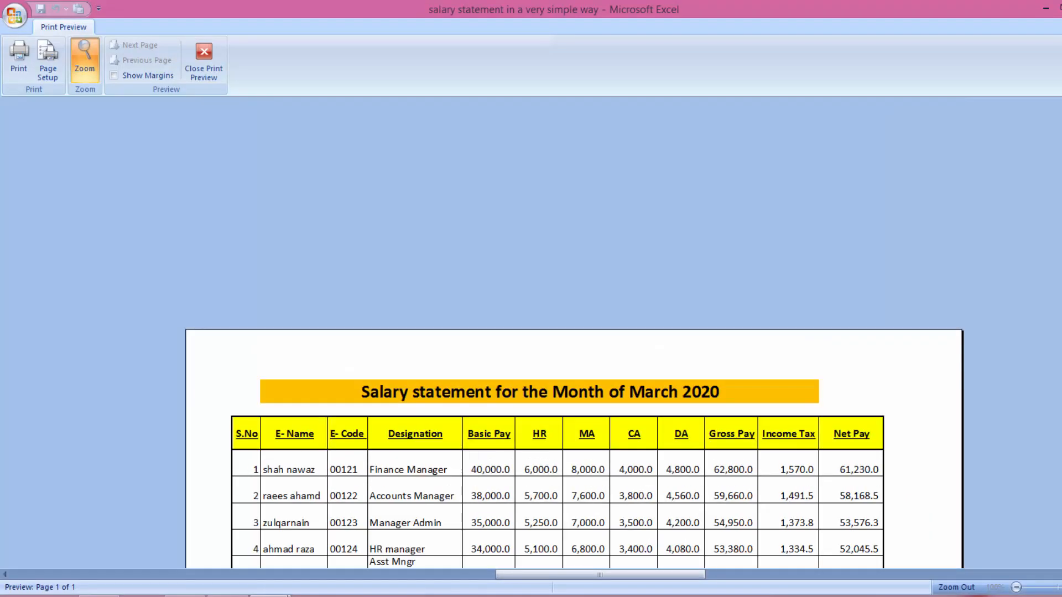
scroll(574, 332, down, 4)
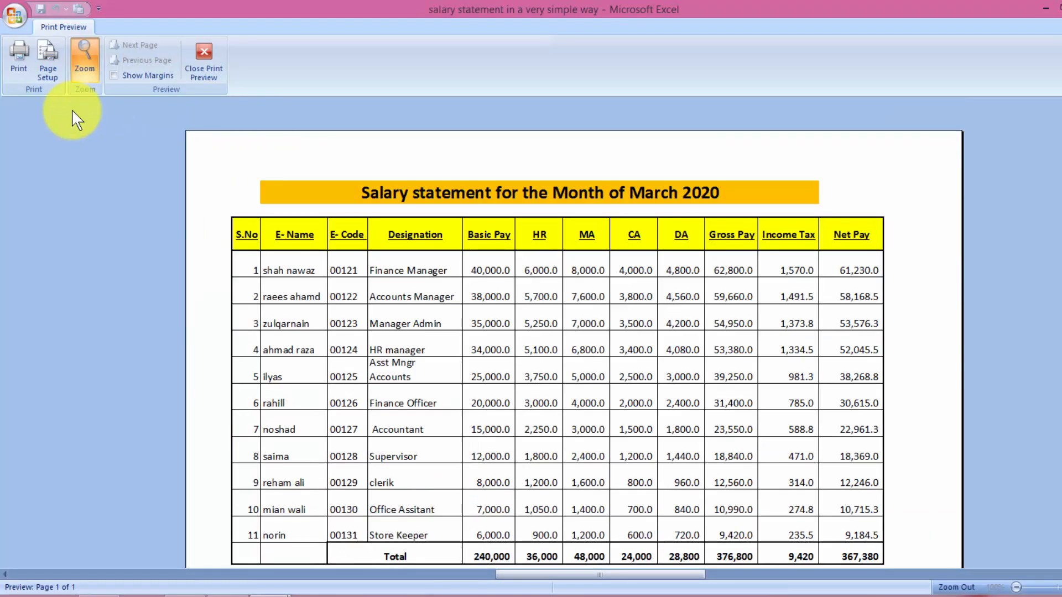
Step: Show the margin guides in the preview and move the page's right margin to just beyond the Net Pay column
click(121, 78)
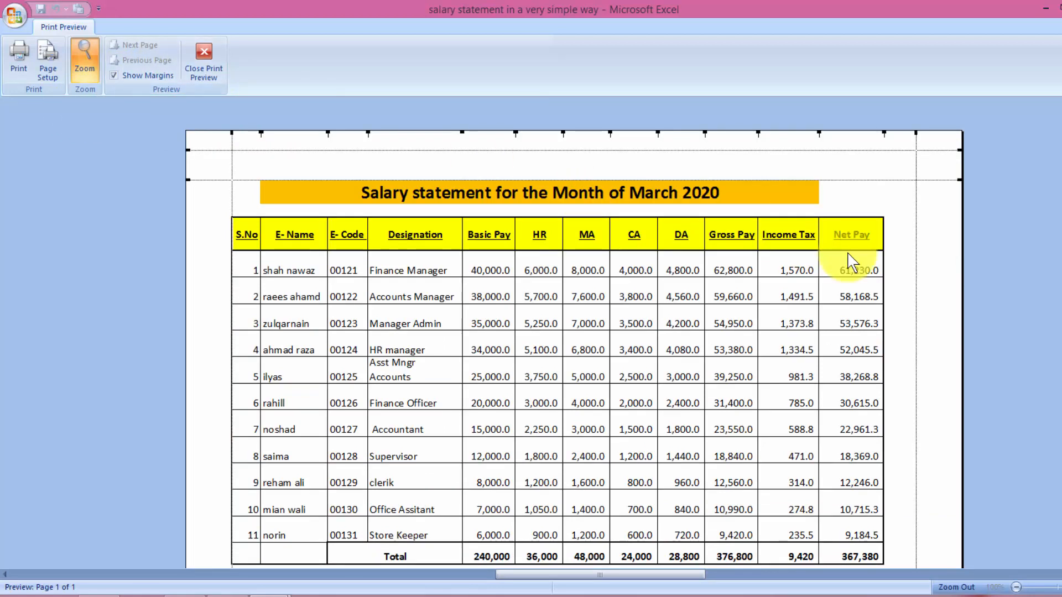
drag(913, 282, 820, 286)
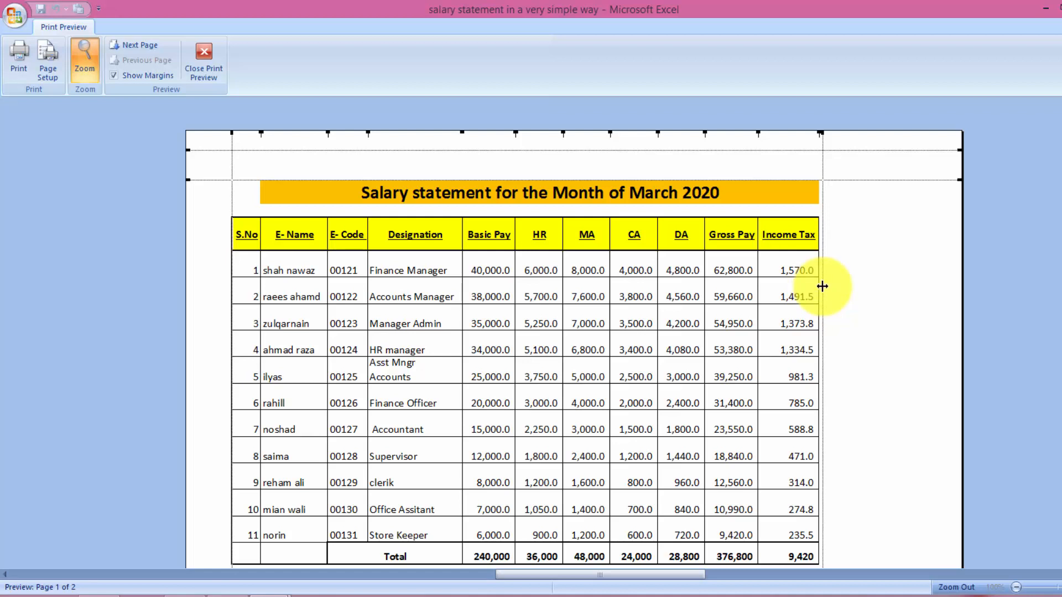
drag(823, 286, 886, 287)
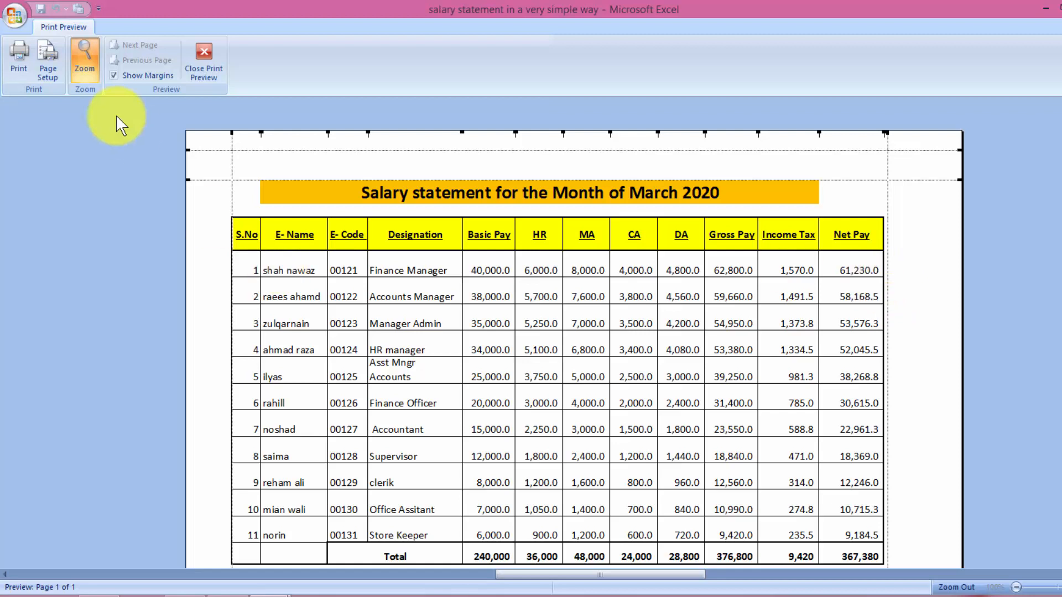
Step: Hide the margin guides and close the print preview to return to the worksheet
click(53, 77)
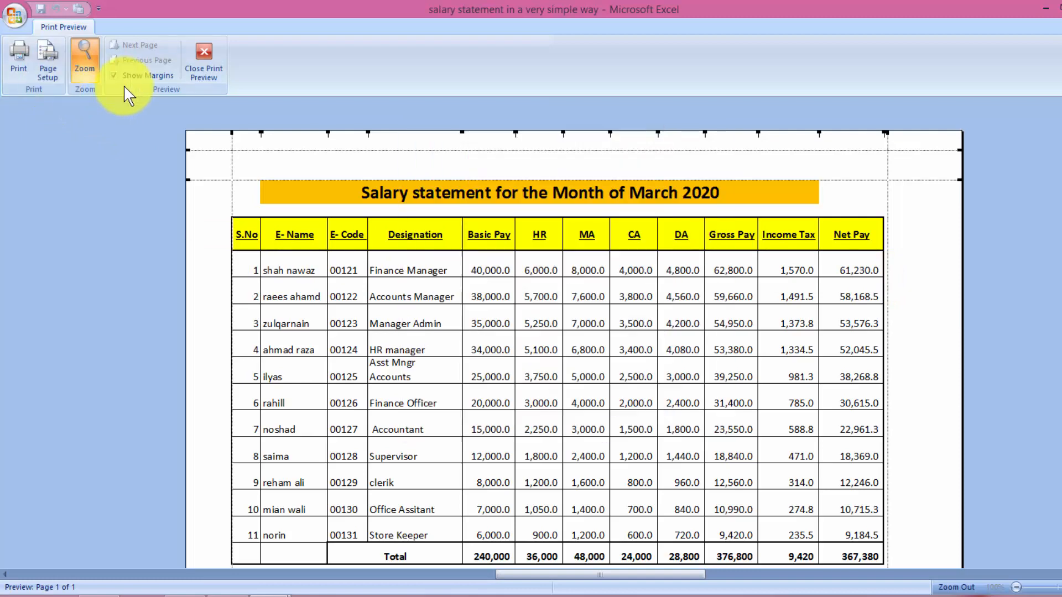
click(124, 77)
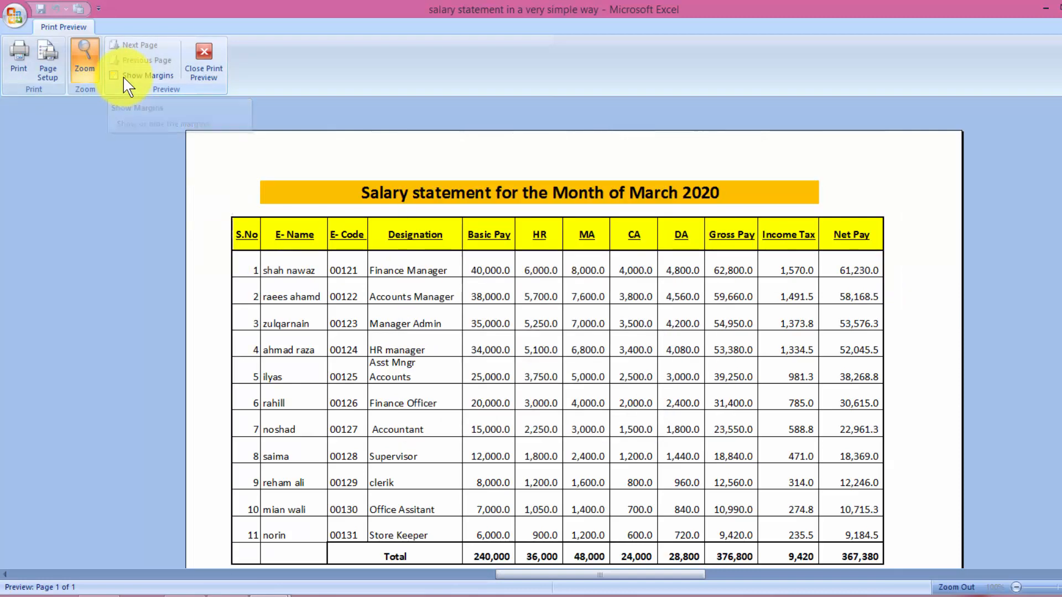
click(197, 80)
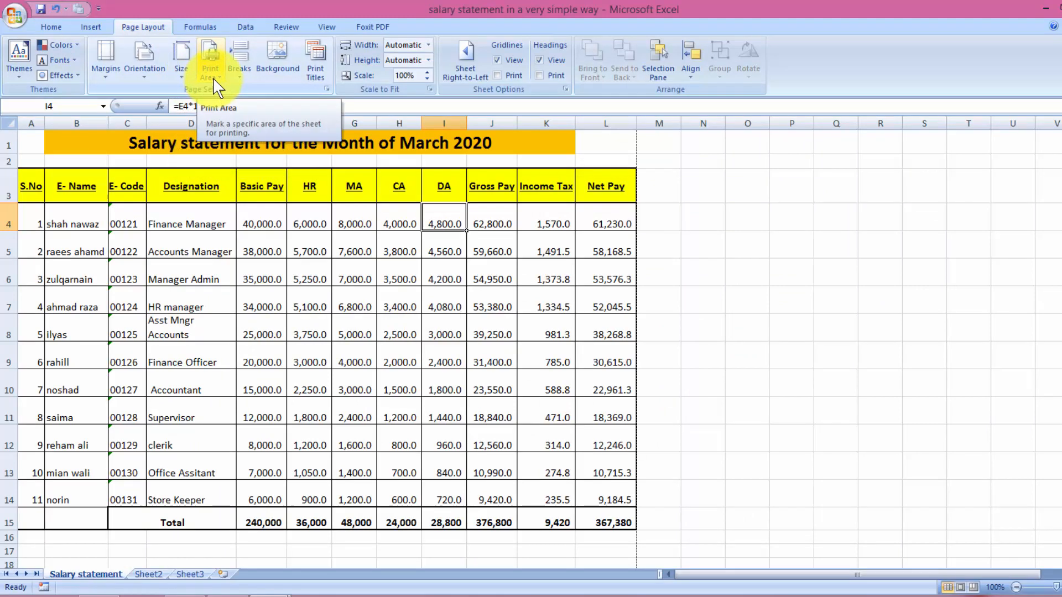
click(212, 77)
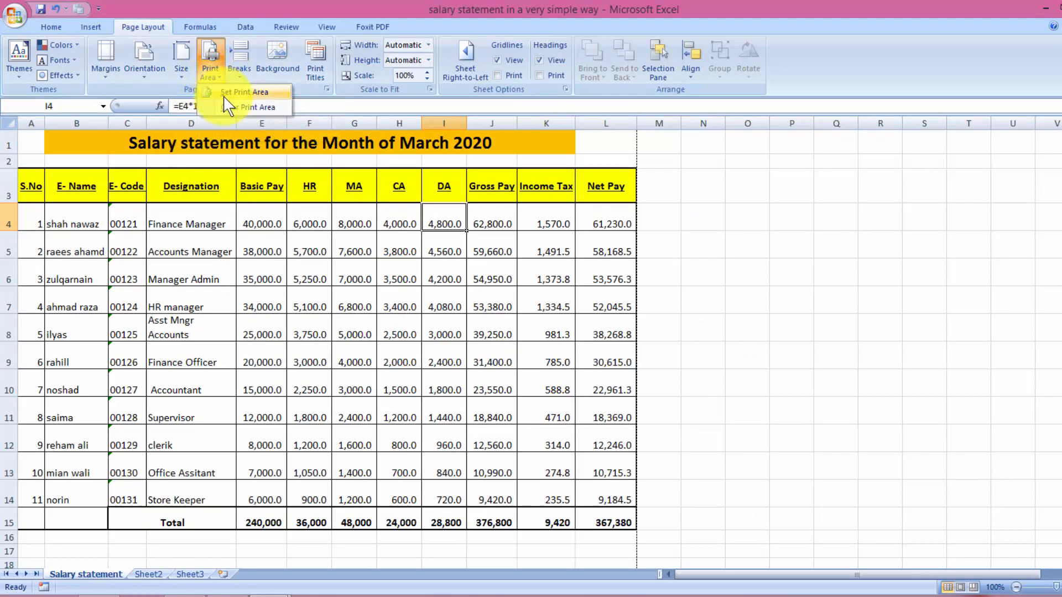
click(244, 92)
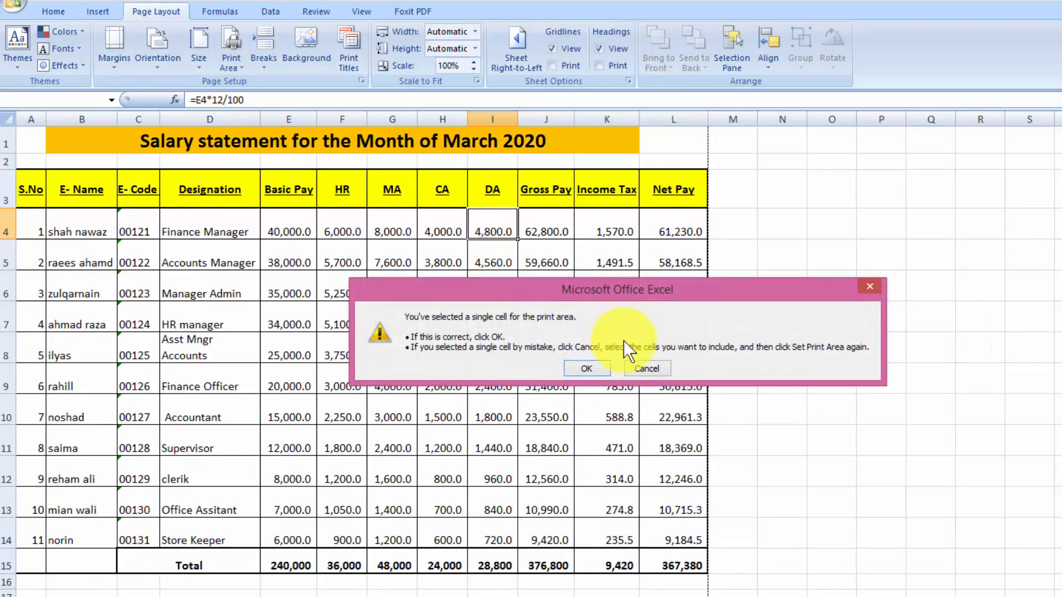
click(642, 366)
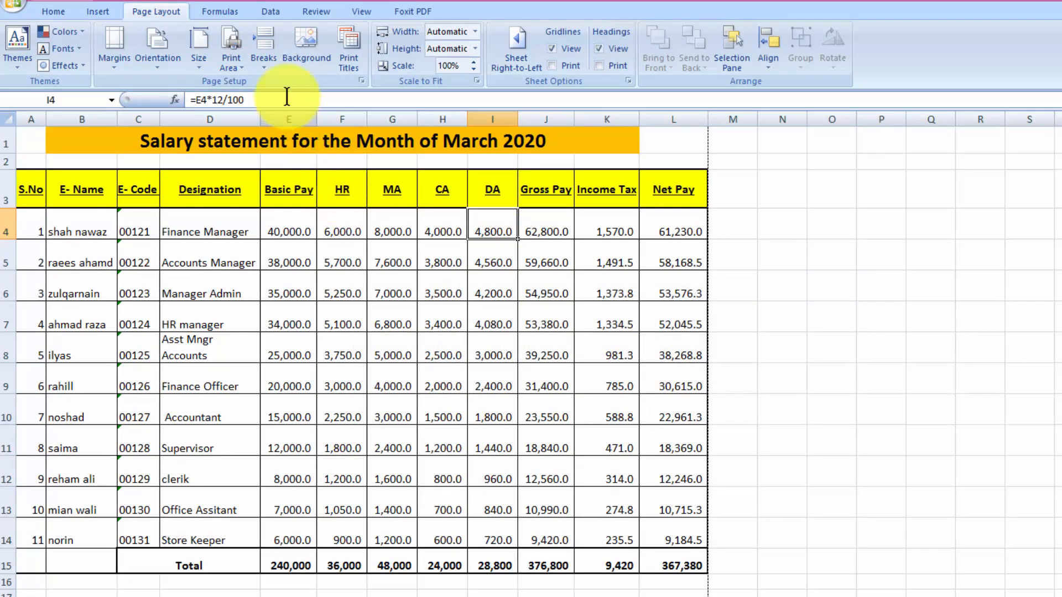
Step: Insert a page break at cell I4, above row 4 and before the DA column
click(267, 62)
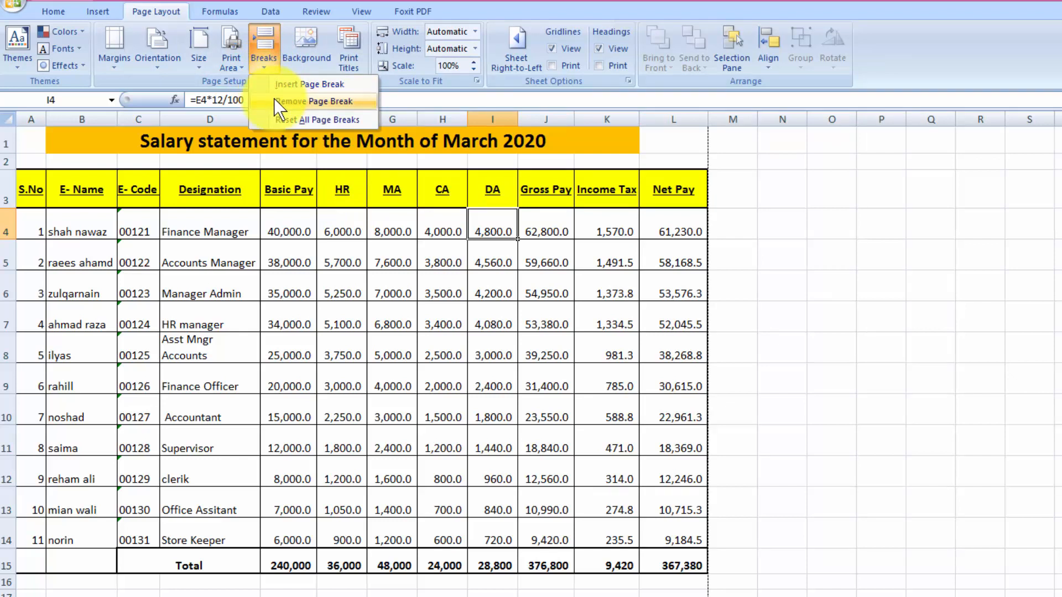
click(274, 88)
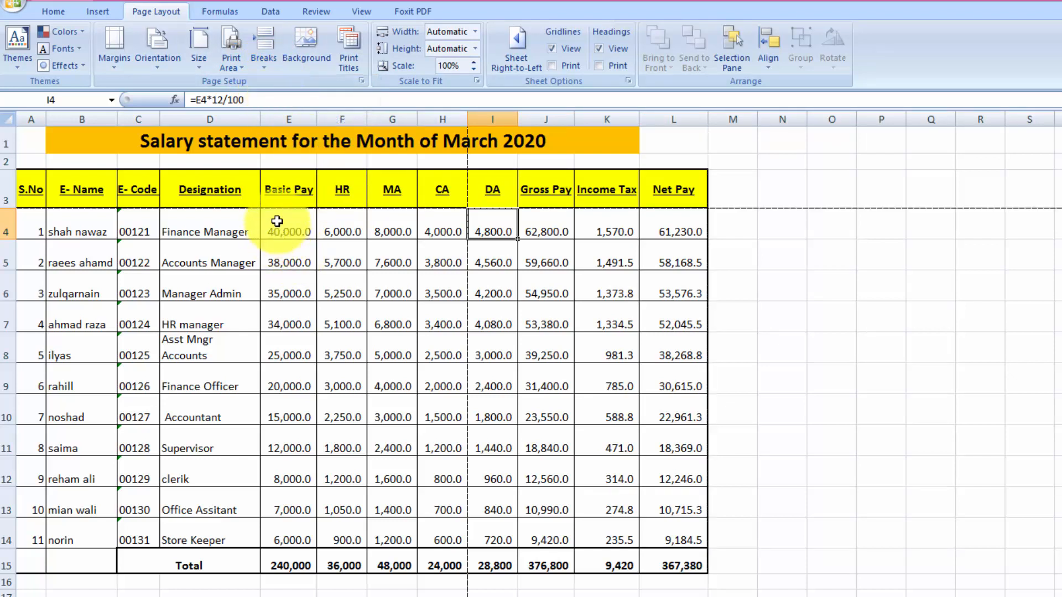
Step: Try to remove the inserted page break with cell M3 selected
click(720, 207)
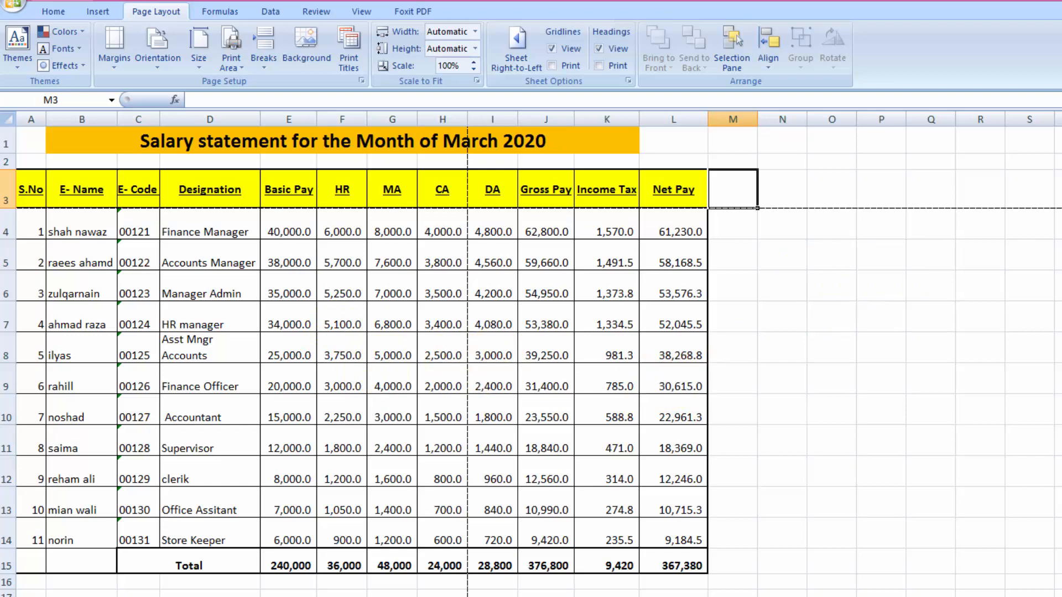
scroll(531, 332, down, 1)
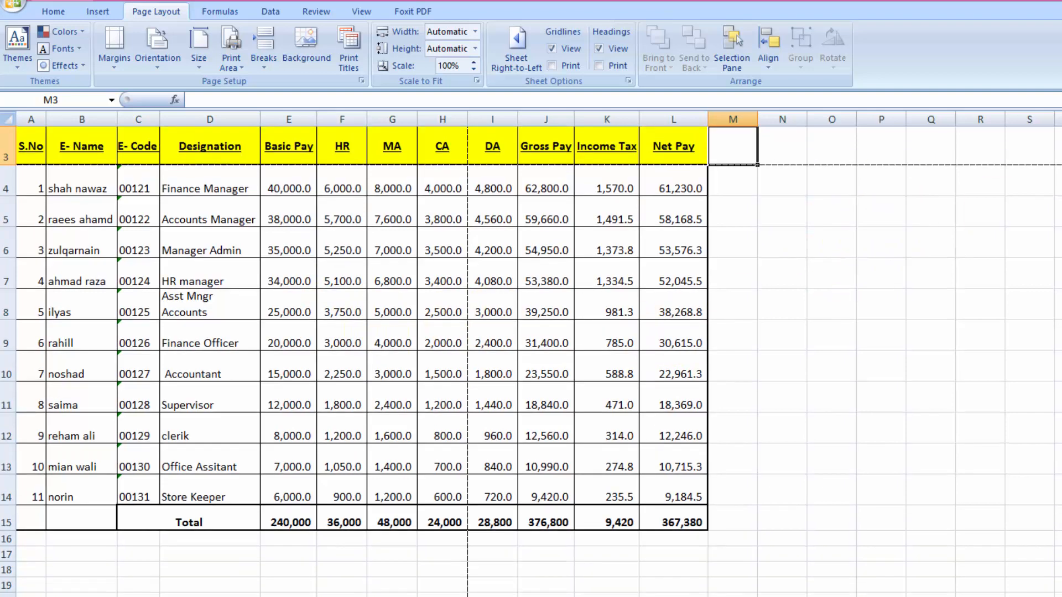
scroll(531, 332, up, 1)
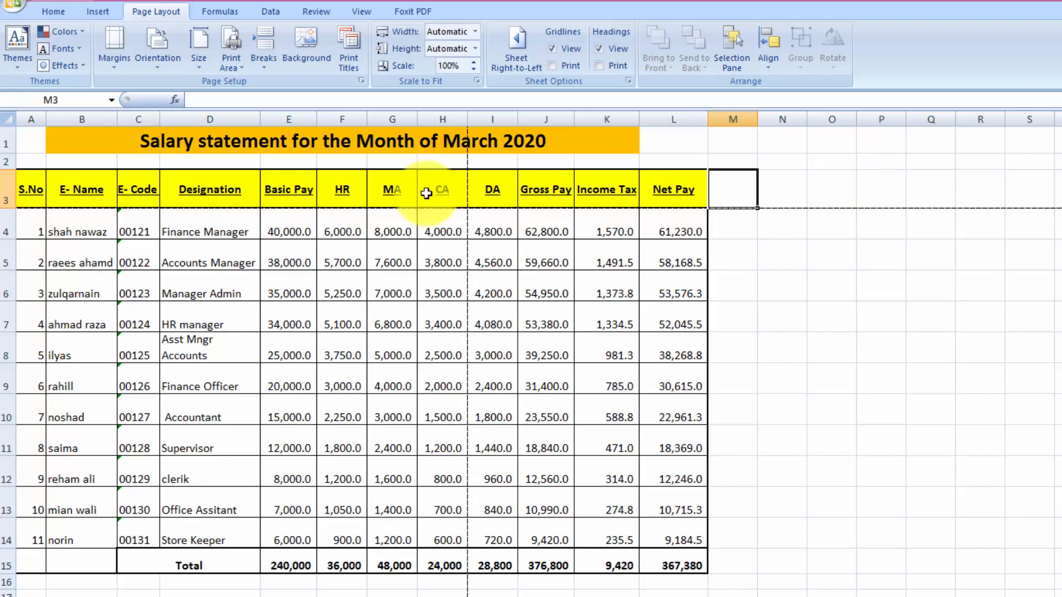
click(256, 66)
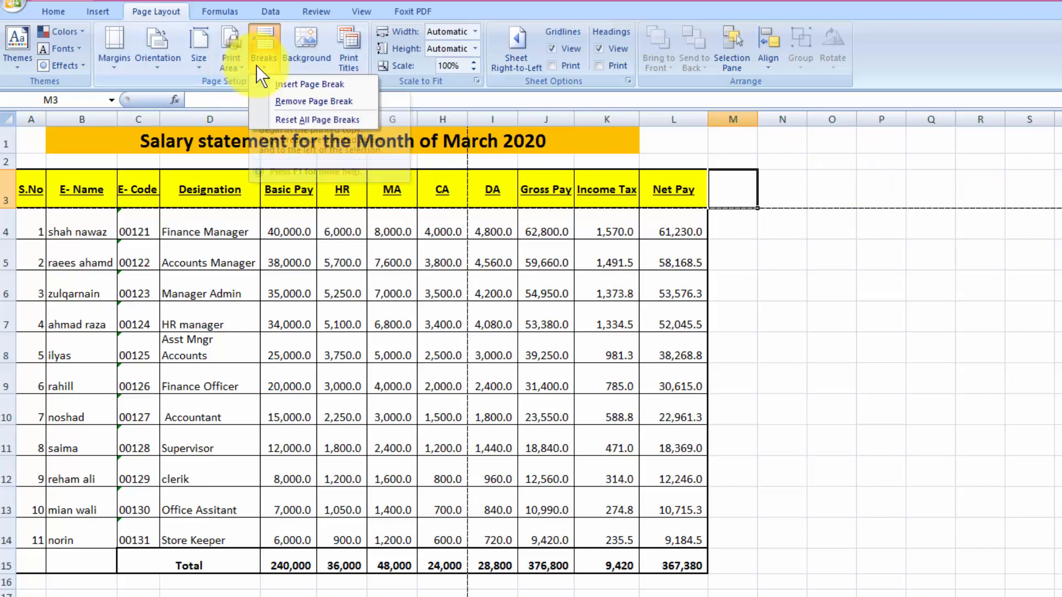
click(276, 104)
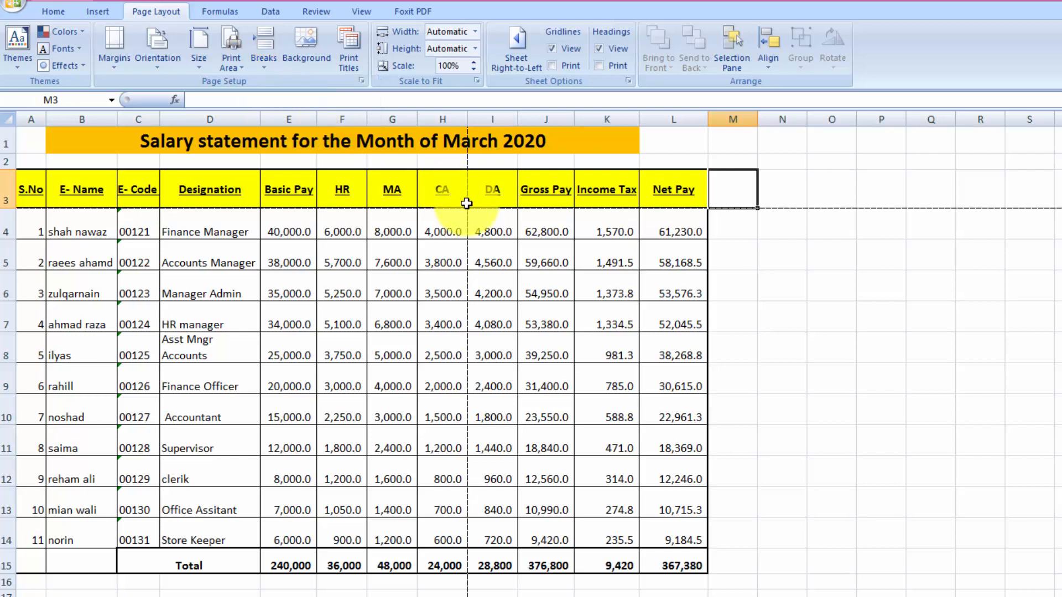
Step: Remove the page break inserted before the DA column and above row 4, and select cells I3:I4
click(821, 396)
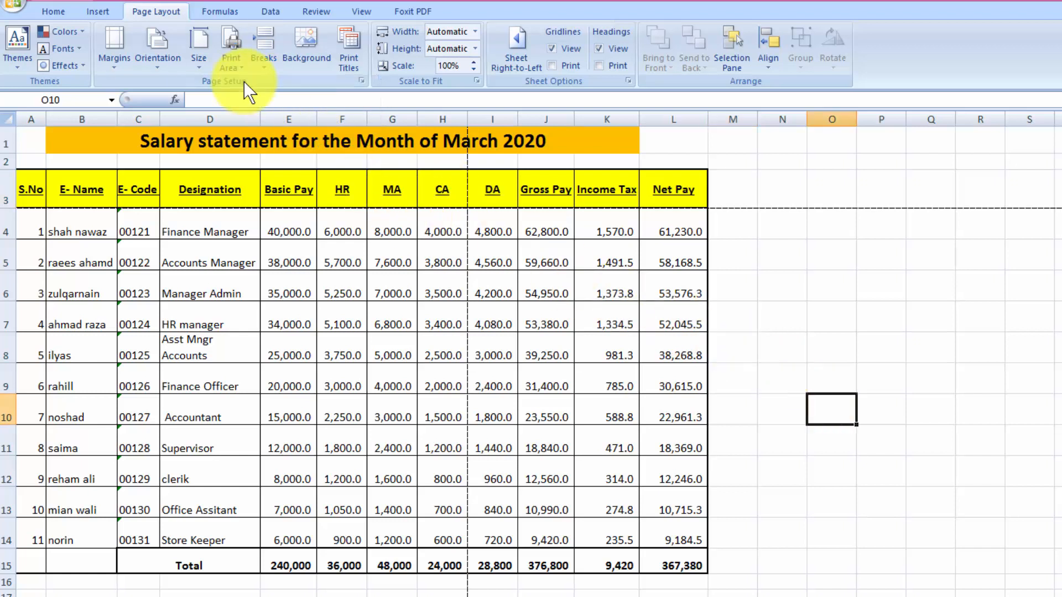
drag(491, 182, 515, 211)
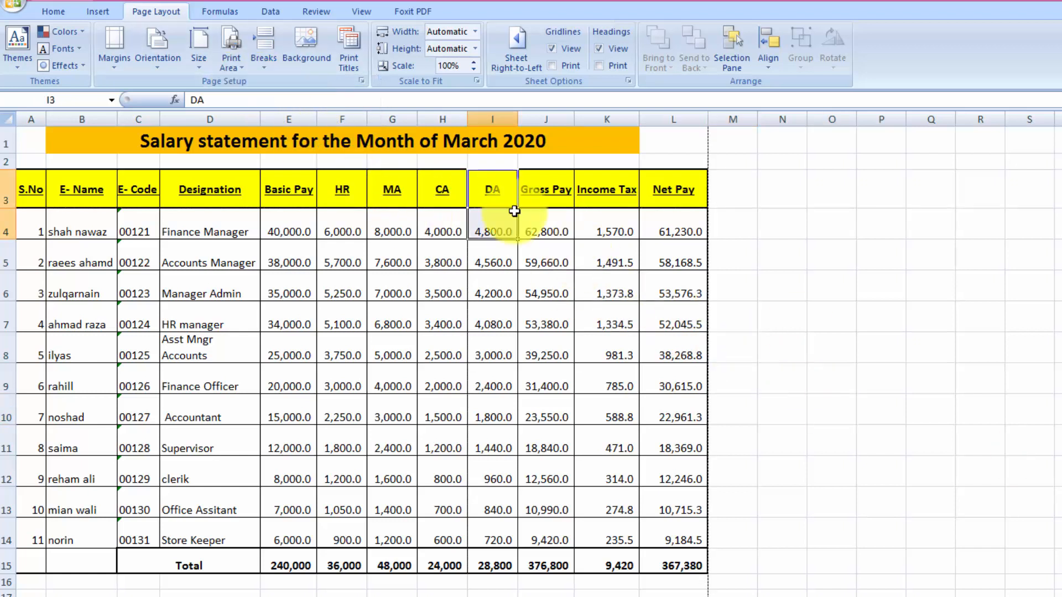
click(271, 60)
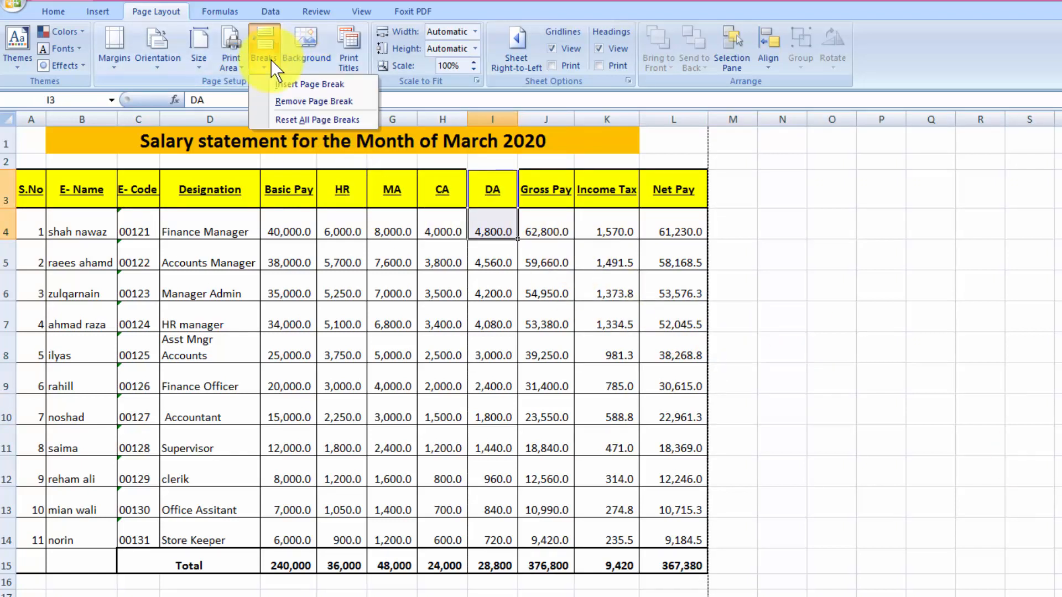
click(891, 362)
Step: Open the statement's print preview, hide the margin guides and return to the worksheet
click(17, 7)
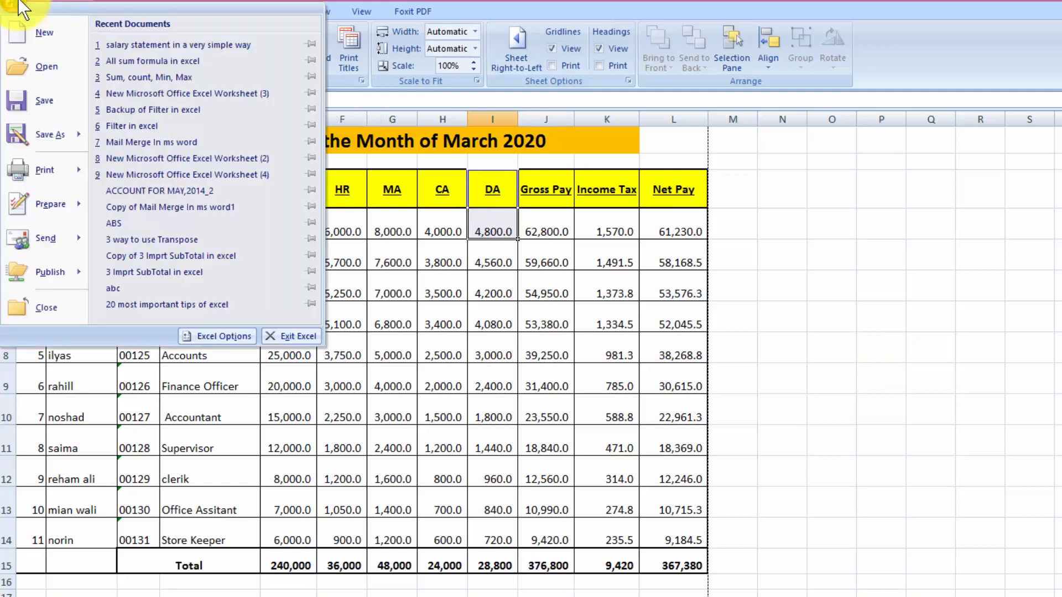
mouse_move(31, 174)
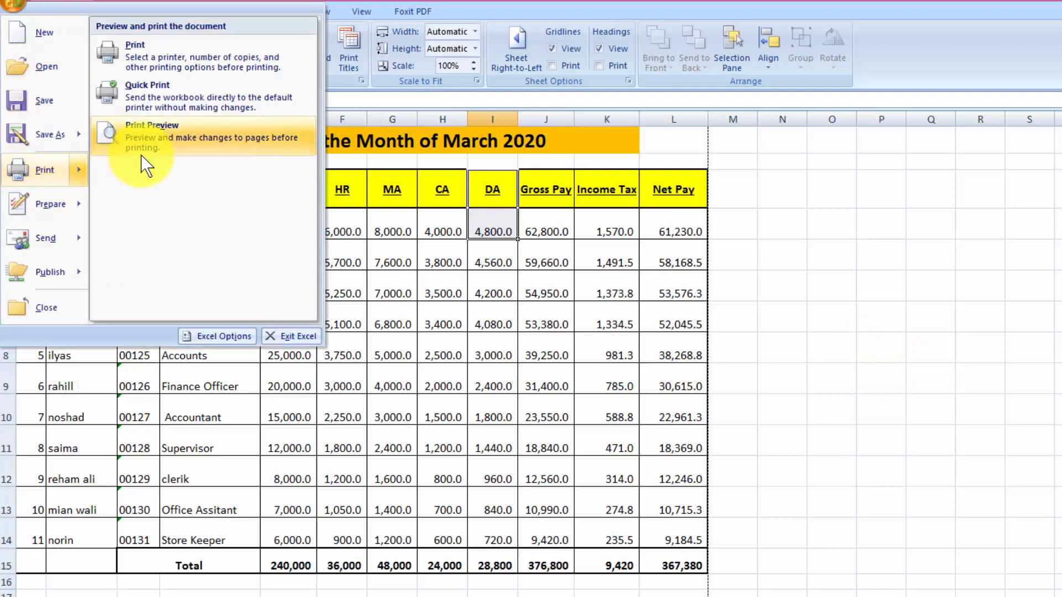
click(149, 138)
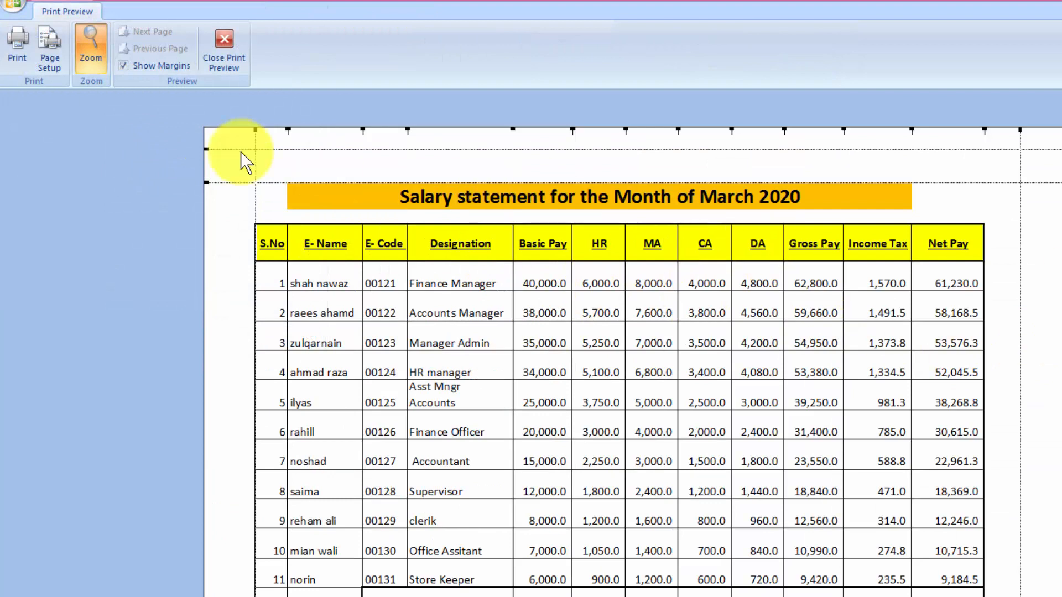
click(161, 66)
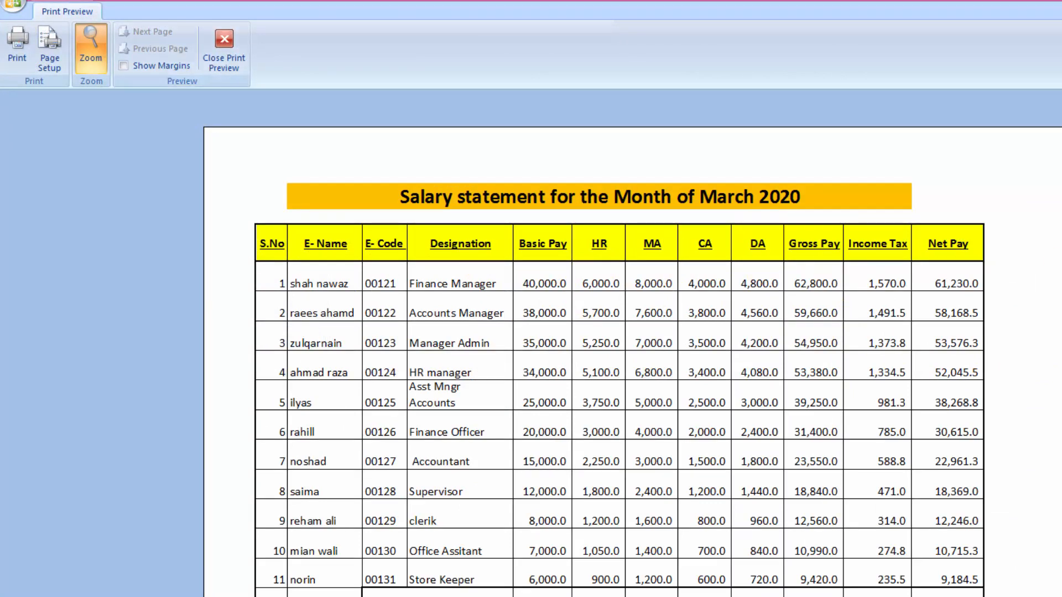
scroll(632, 359, up, 3)
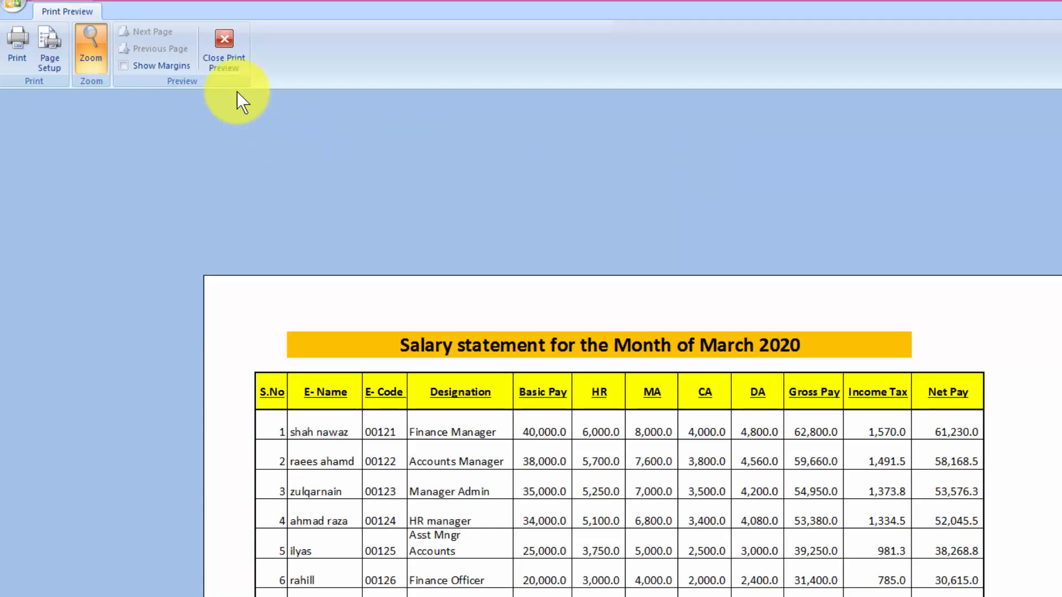
click(227, 64)
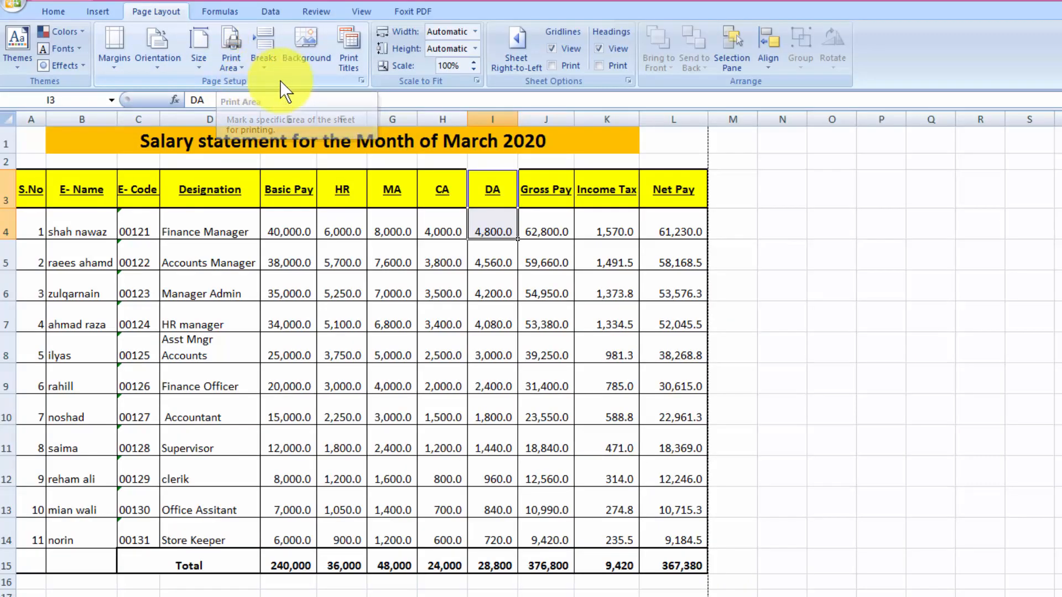
Step: Review the sheet and margin settings in the Page Setup dialog and dismiss it without changes
click(347, 68)
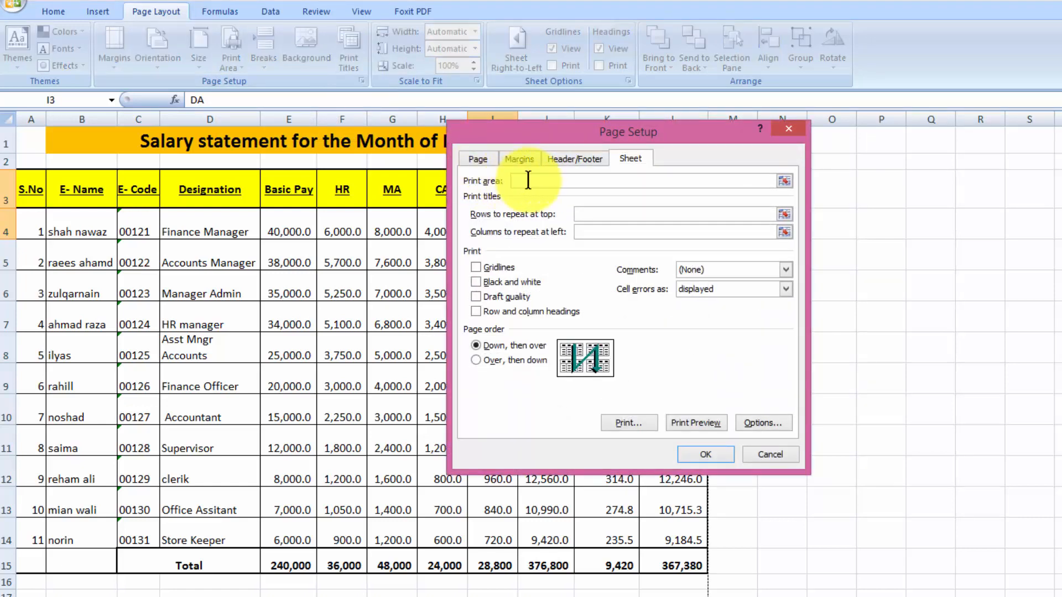
click(523, 158)
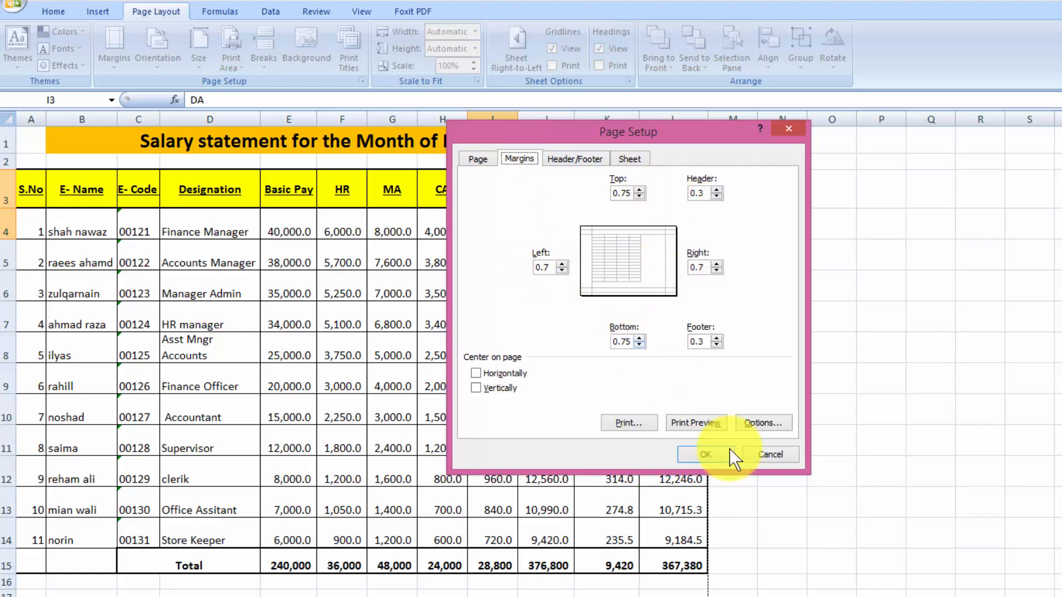
click(769, 454)
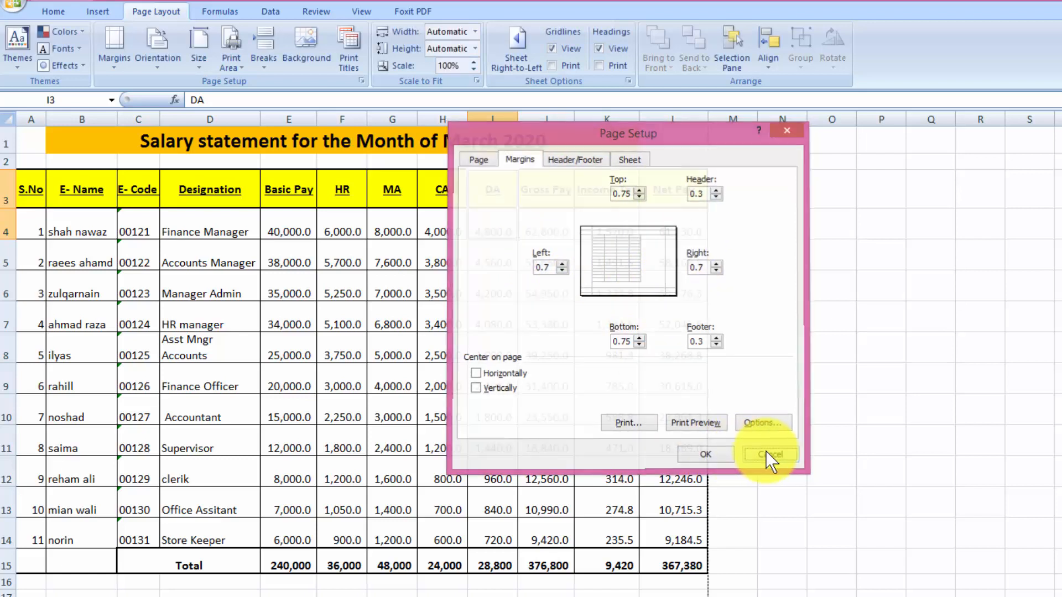
click(545, 324)
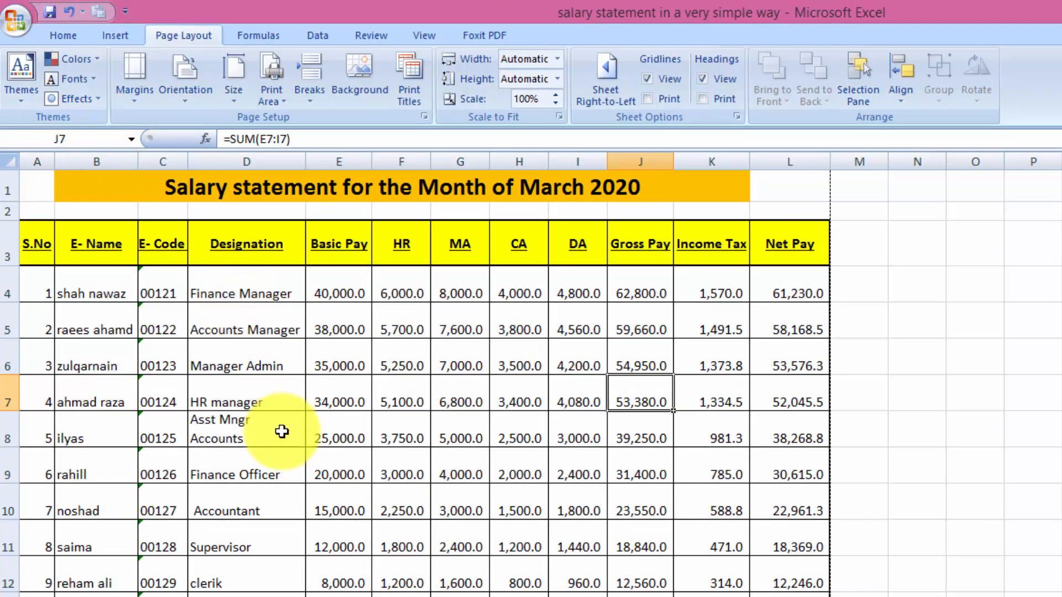
Step: Open the Print dialog and examine the list of available printers, keeping Send To OneNote 2007
click(18, 29)
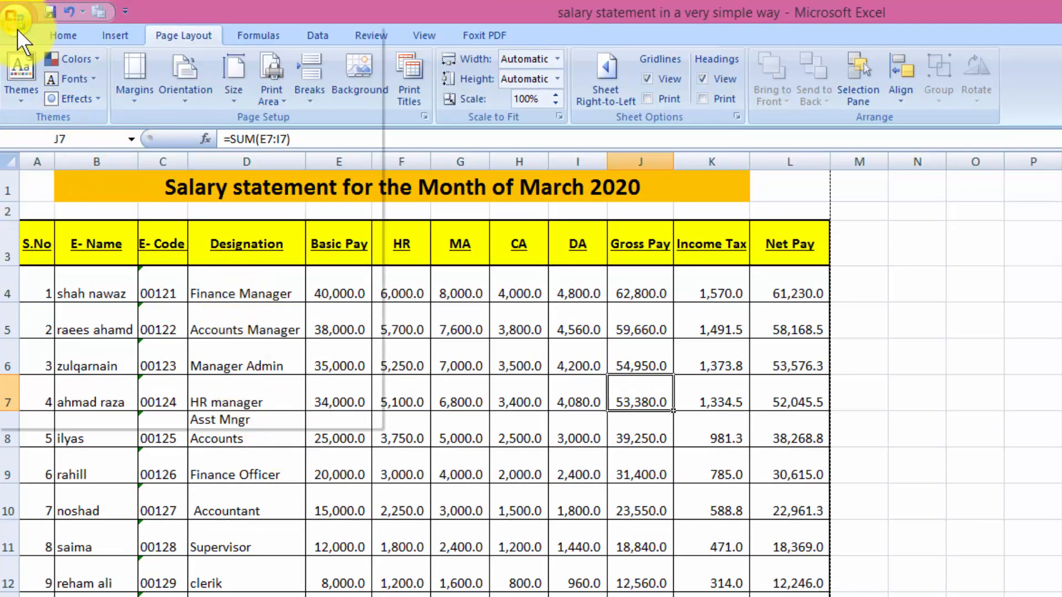
mouse_move(51, 210)
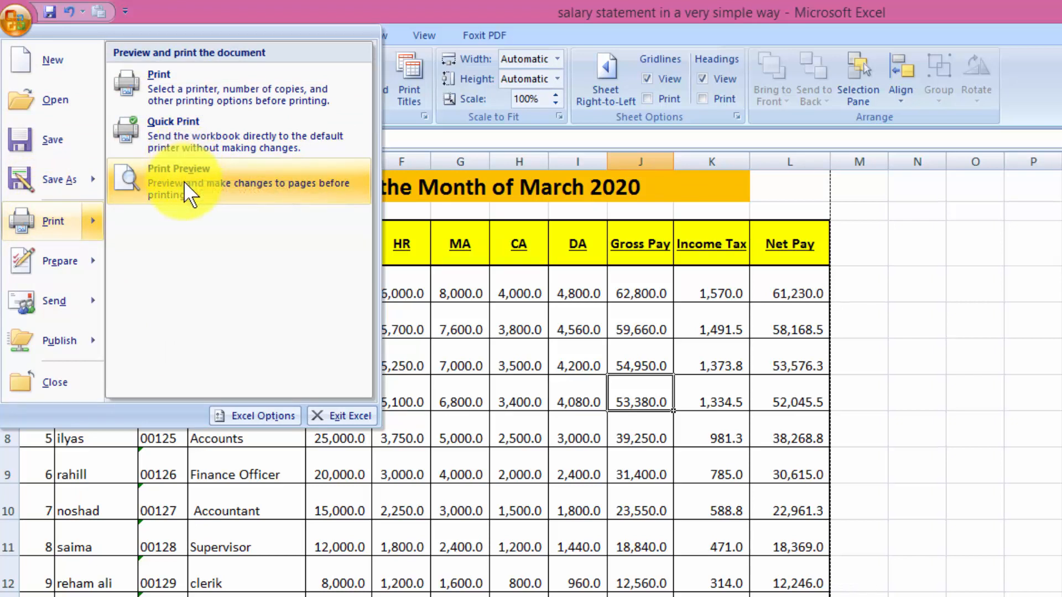
click(193, 94)
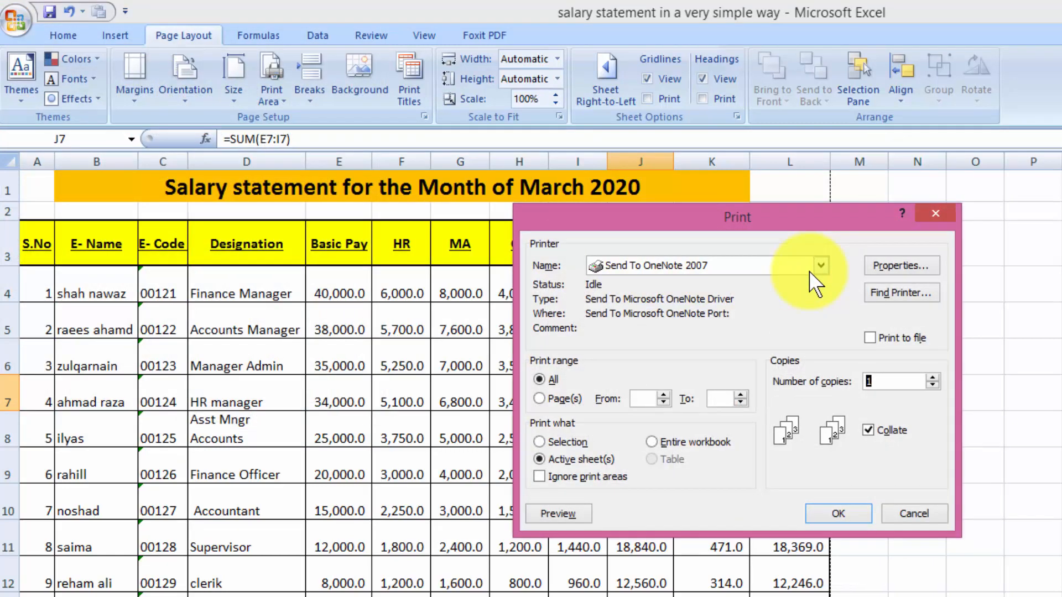
click(813, 270)
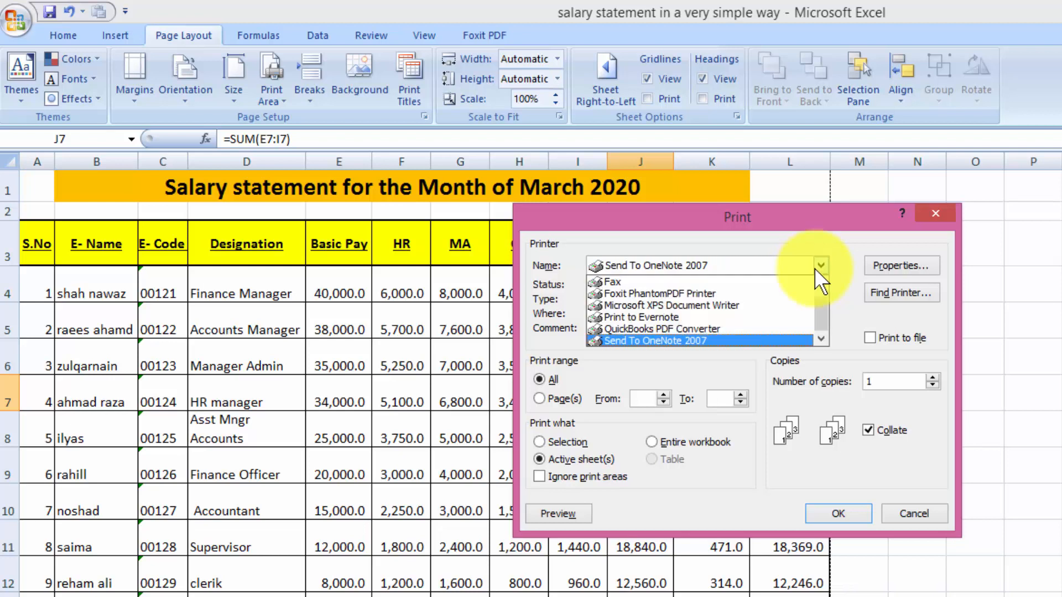
click(814, 270)
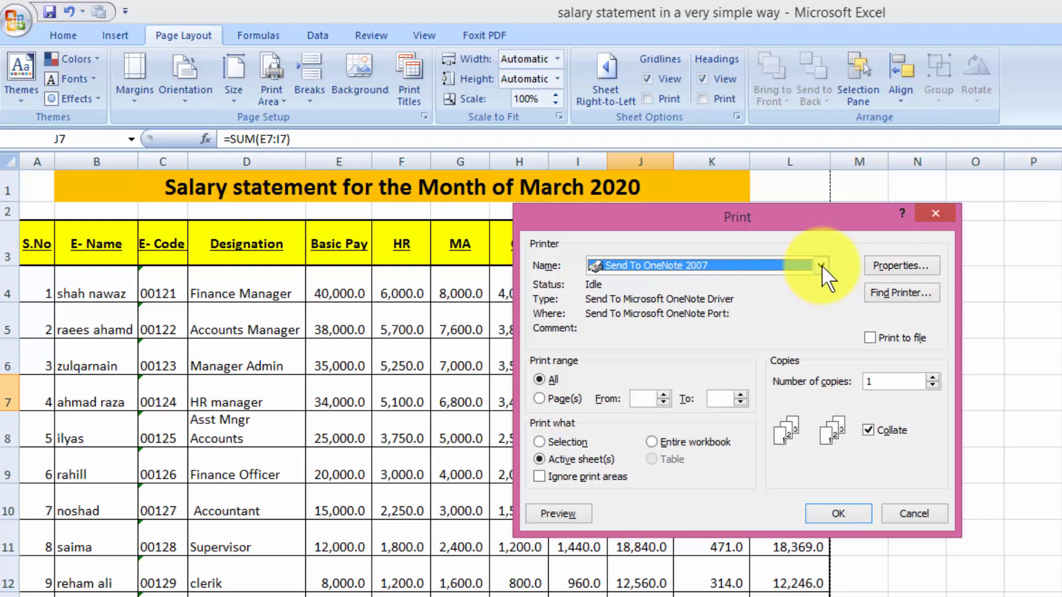
click(821, 268)
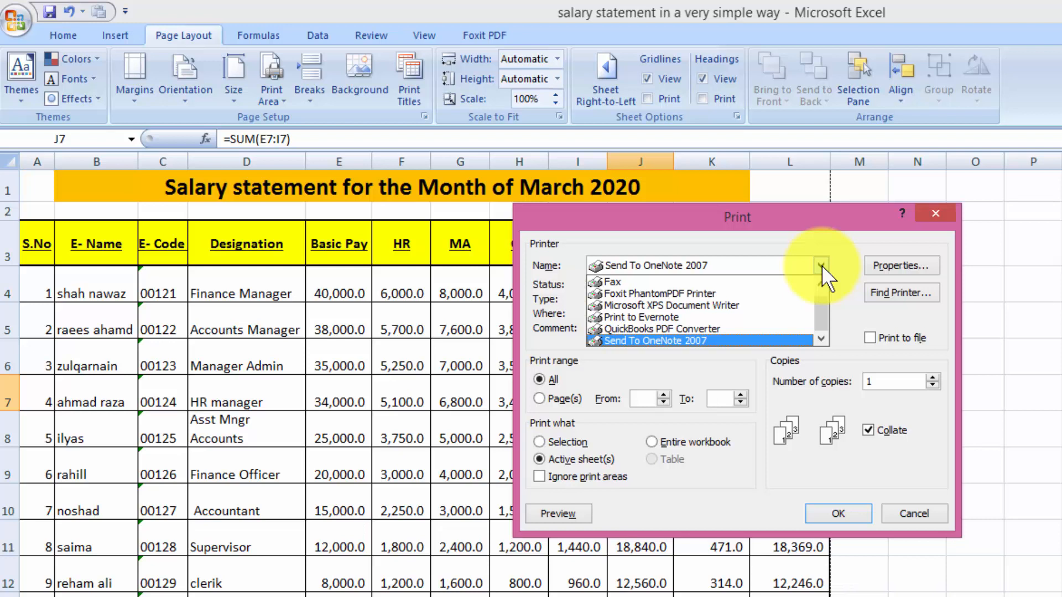
click(821, 264)
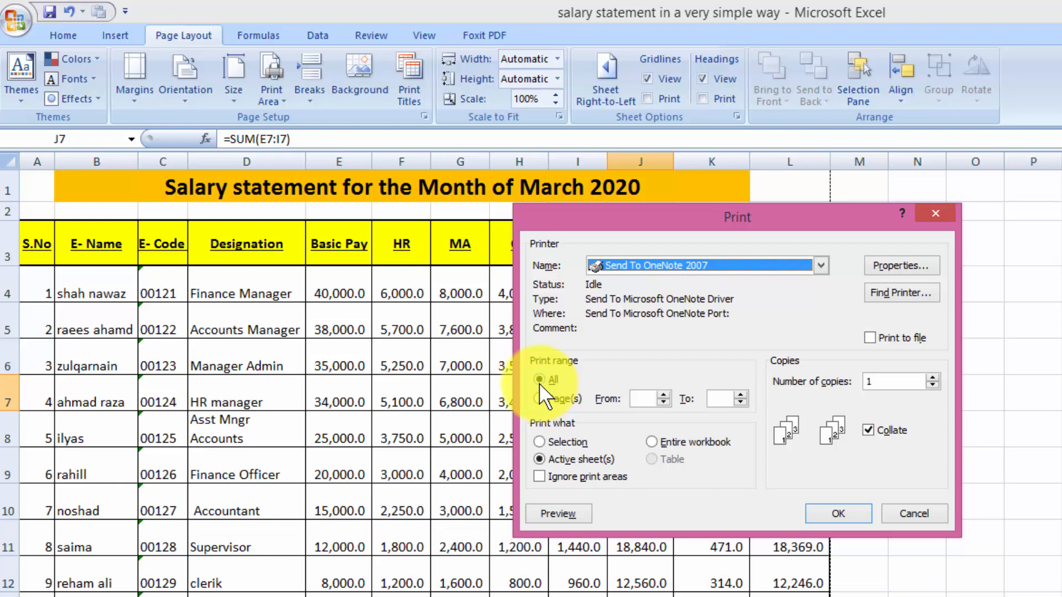
Step: Set the print range to pages 1 to 10
click(651, 399)
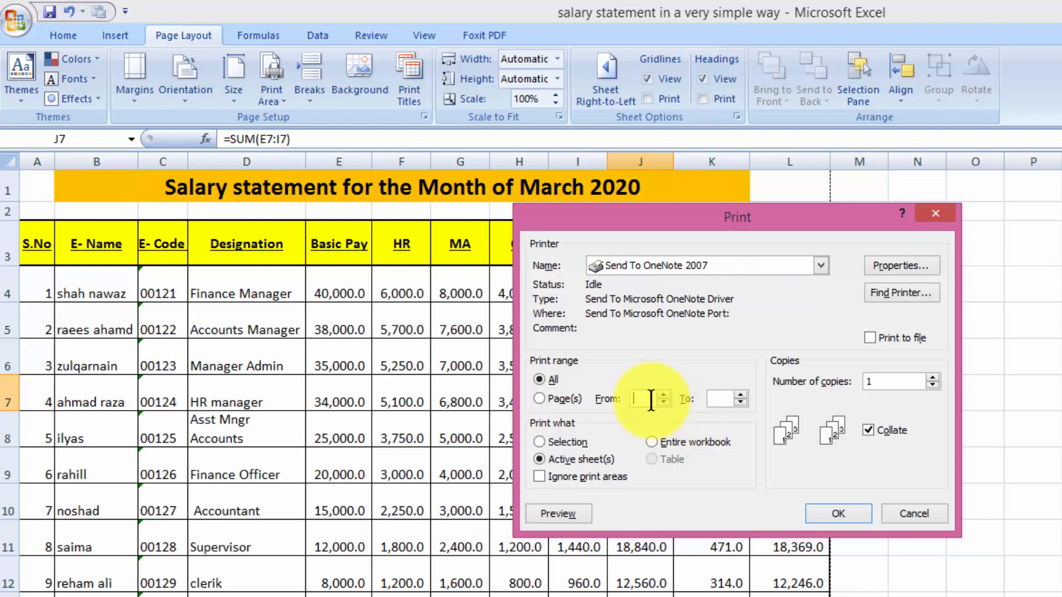
text(1)
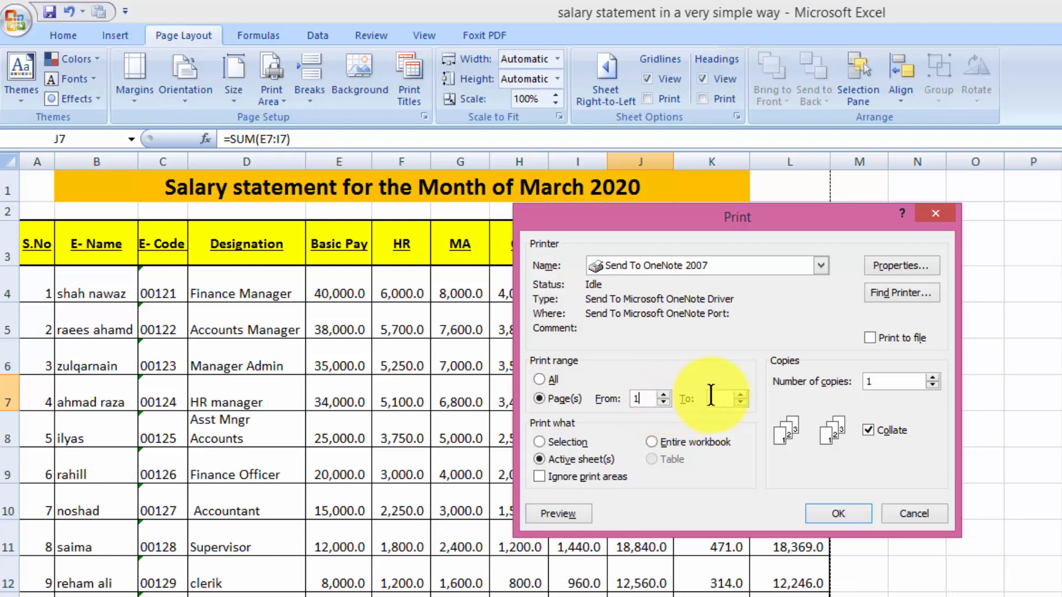
click(711, 397)
text(10)
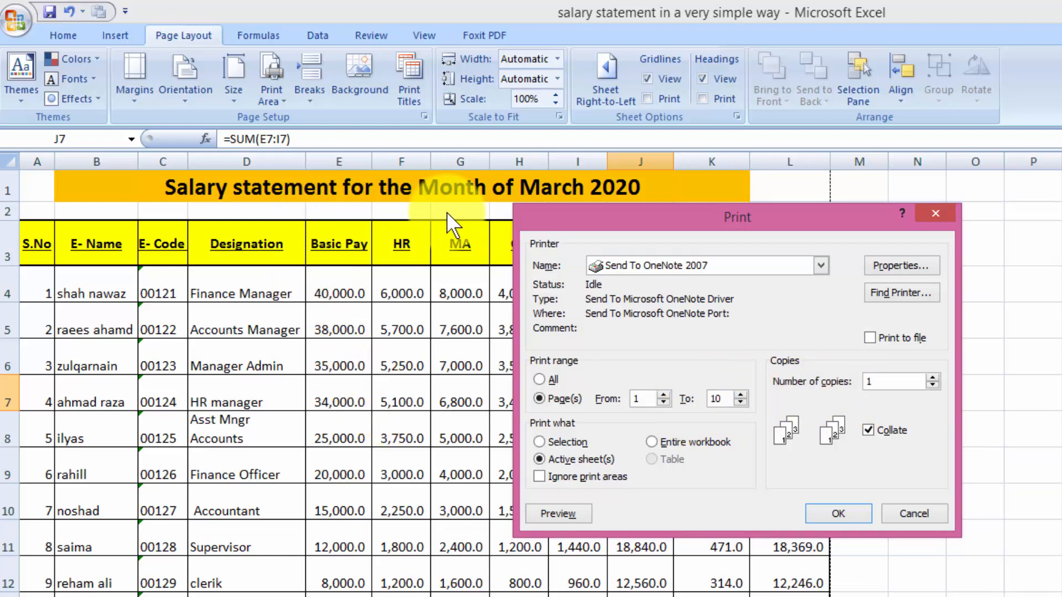
Step: Raise the number of copies to 10 and set it back to 1
click(932, 386)
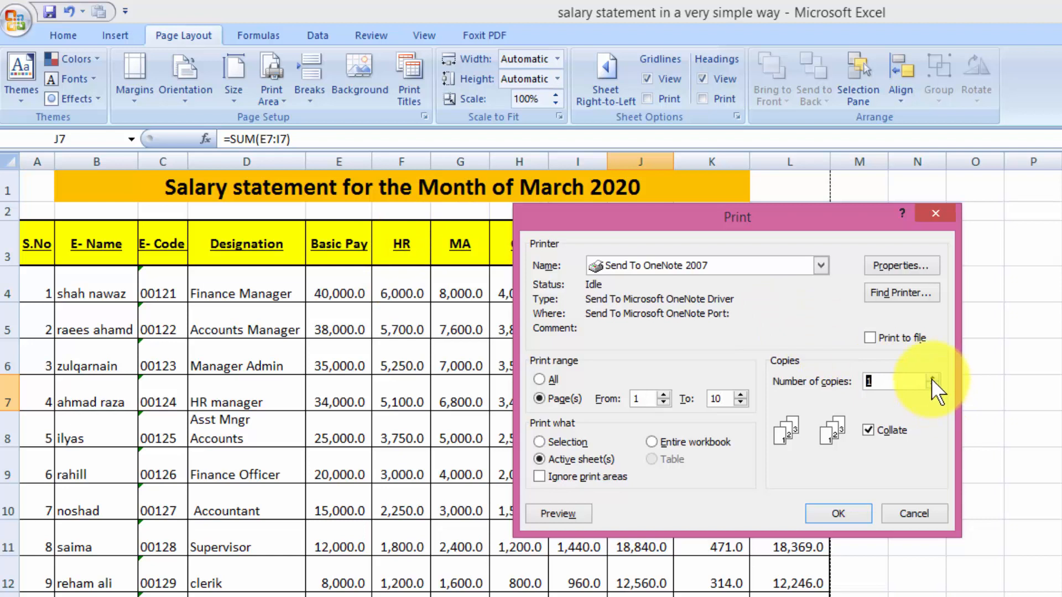
text(3)
click(932, 379)
click(931, 379)
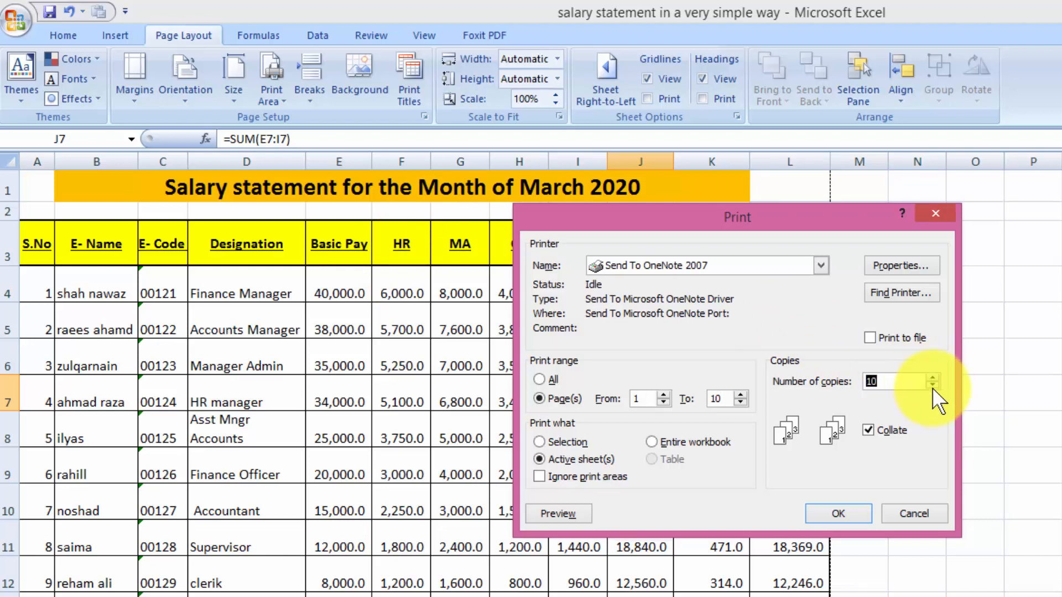
text(1)
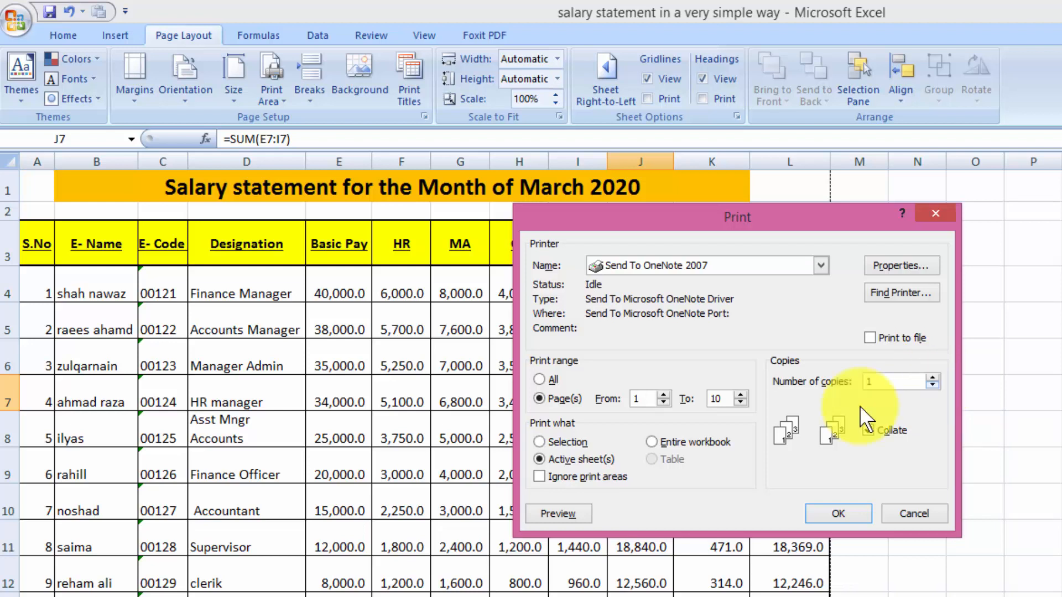
Step: Try the Selection, Entire workbook and Ignore print areas options, and close the Print dialog without printing
click(553, 436)
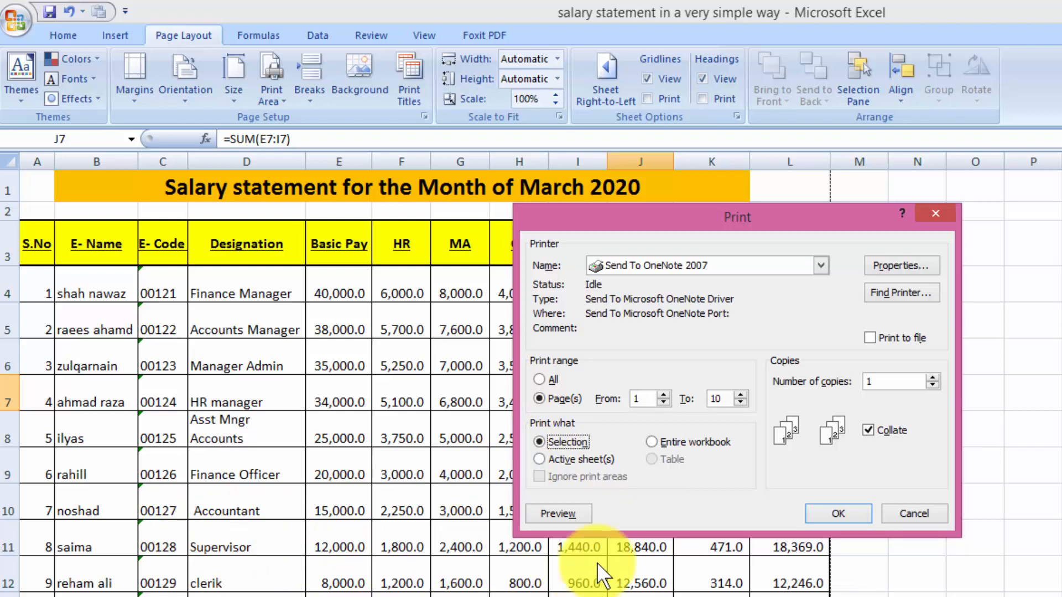
click(653, 442)
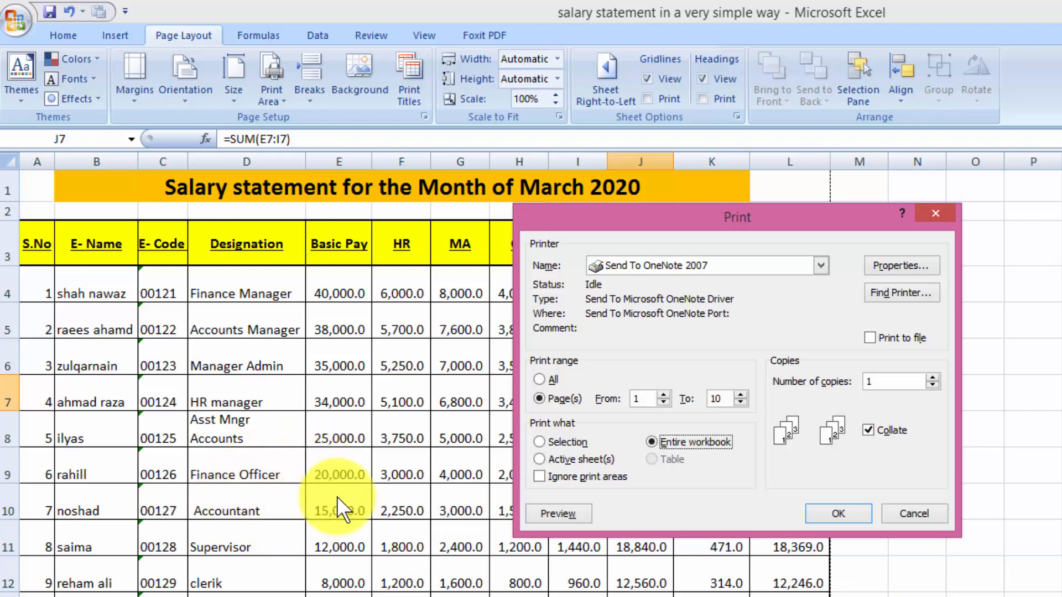
click(539, 477)
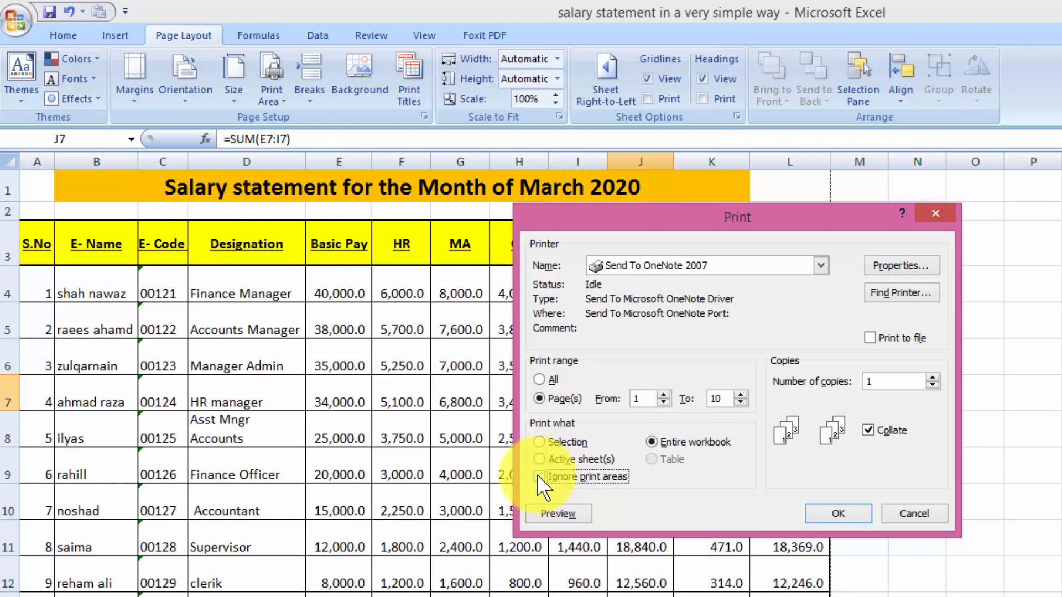
click(540, 442)
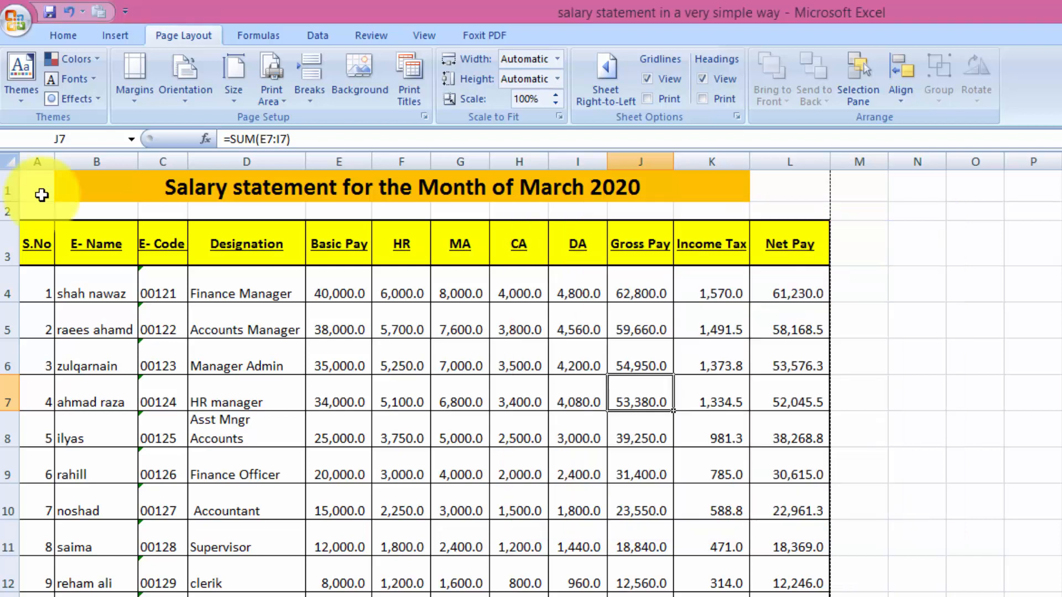
Step: Select the whole salary statement, A1:L15, and open its print preview
drag(42, 194, 294, 596)
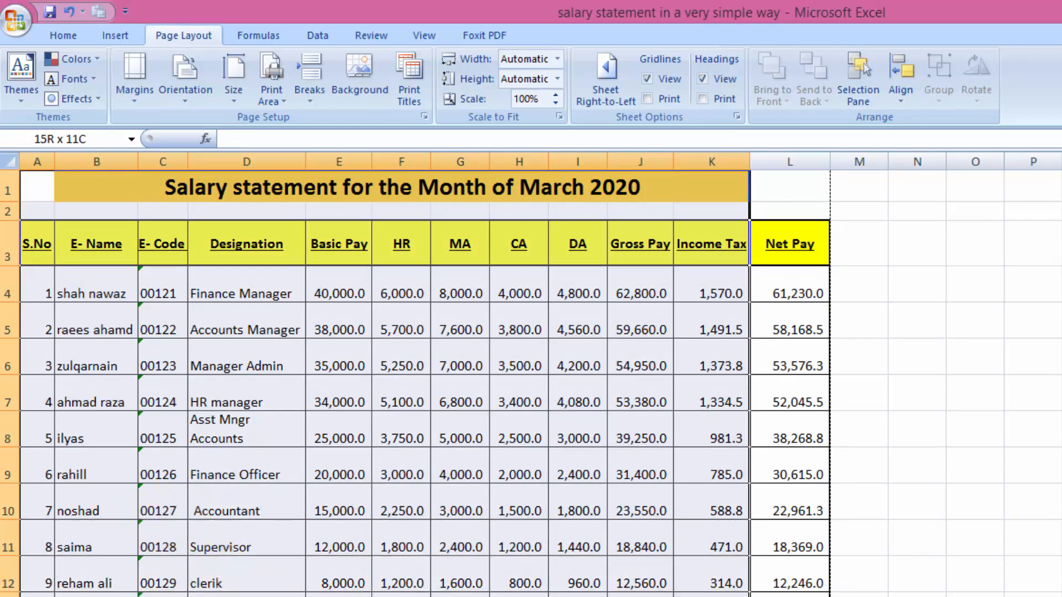
drag(713, 596, 790, 596)
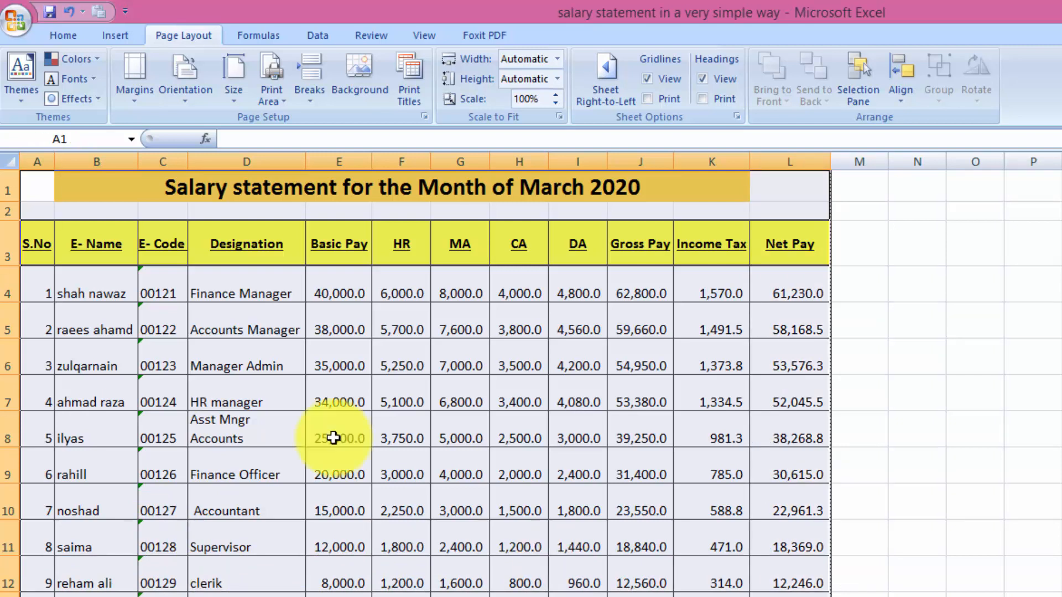
click(16, 23)
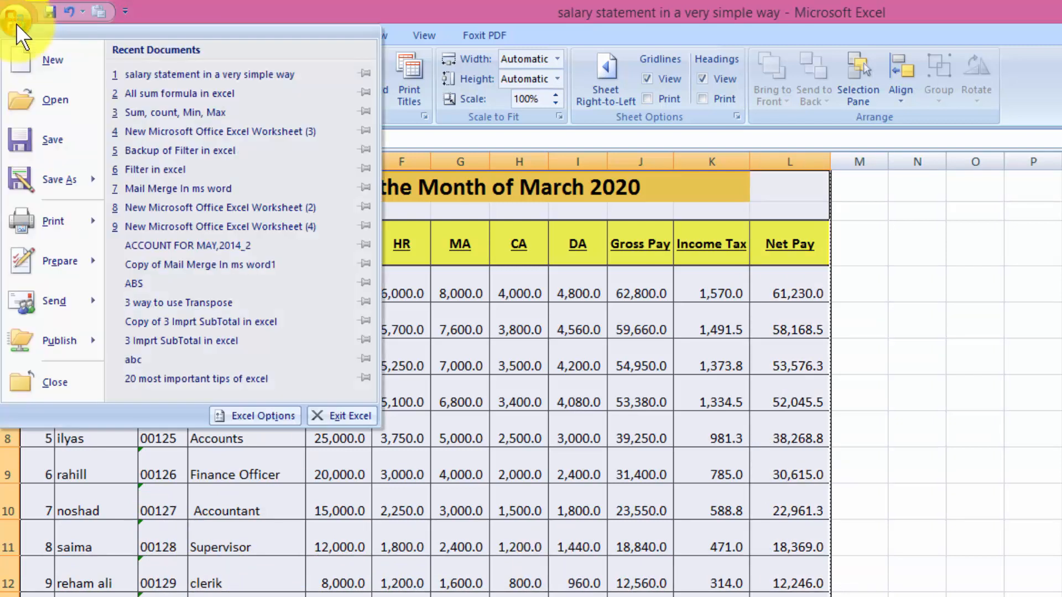
mouse_move(99, 221)
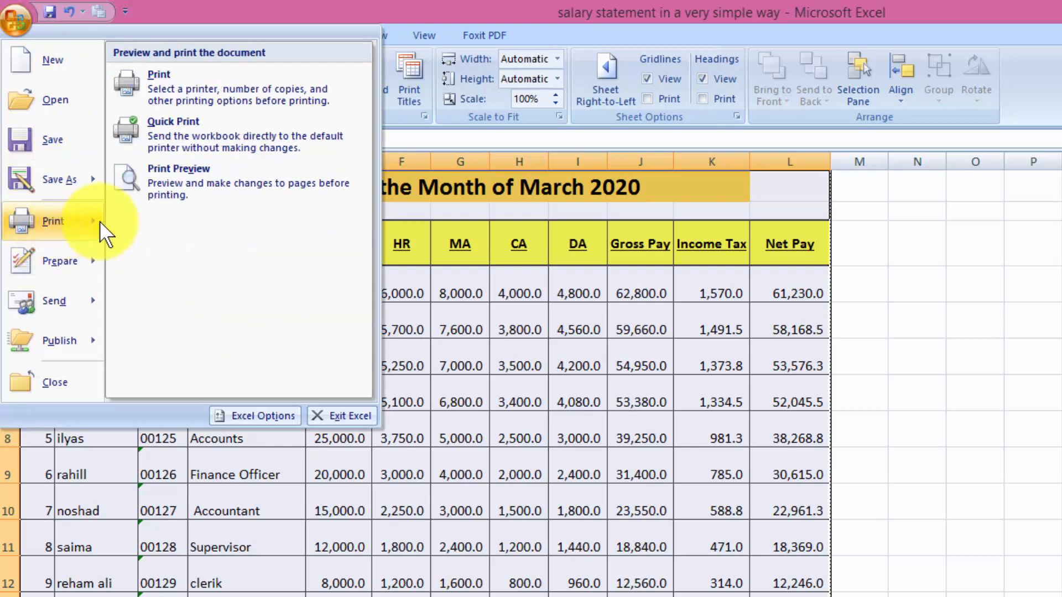
click(171, 198)
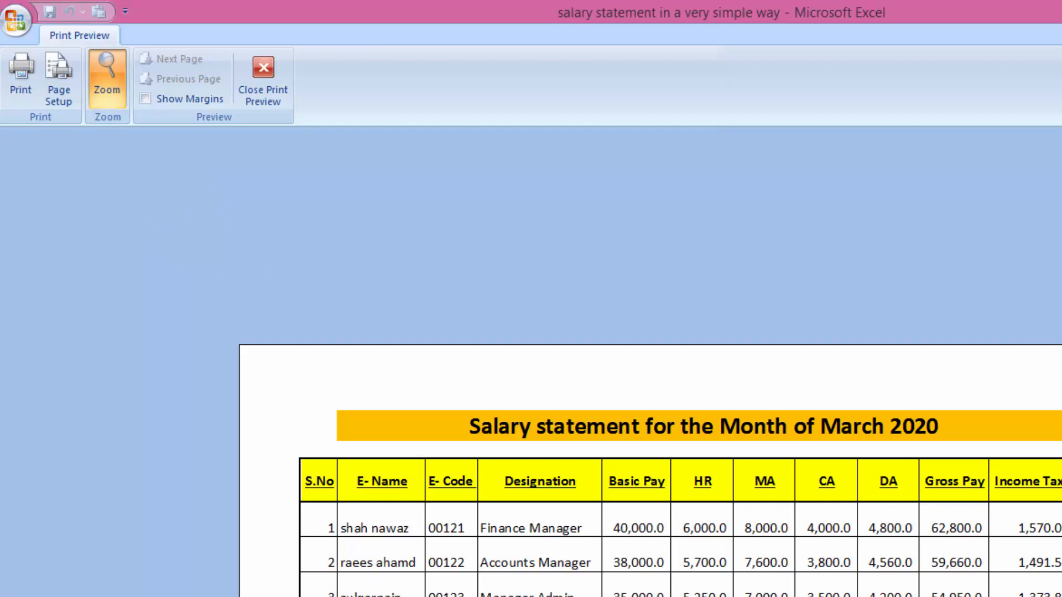
Step: Choose to print only the selected cells and check the whole salary statement in the print preview
click(10, 92)
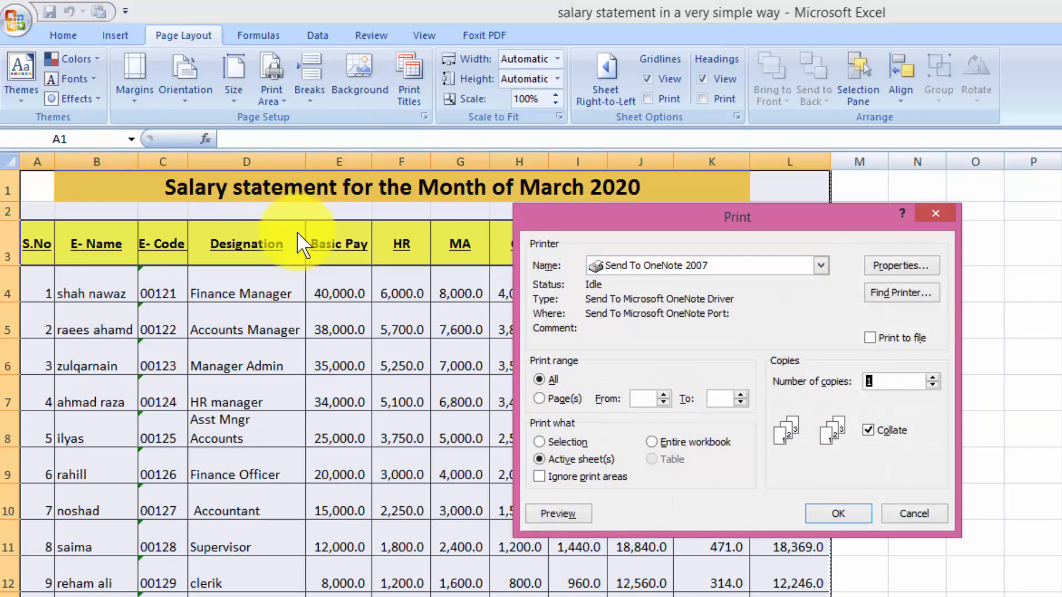
click(538, 443)
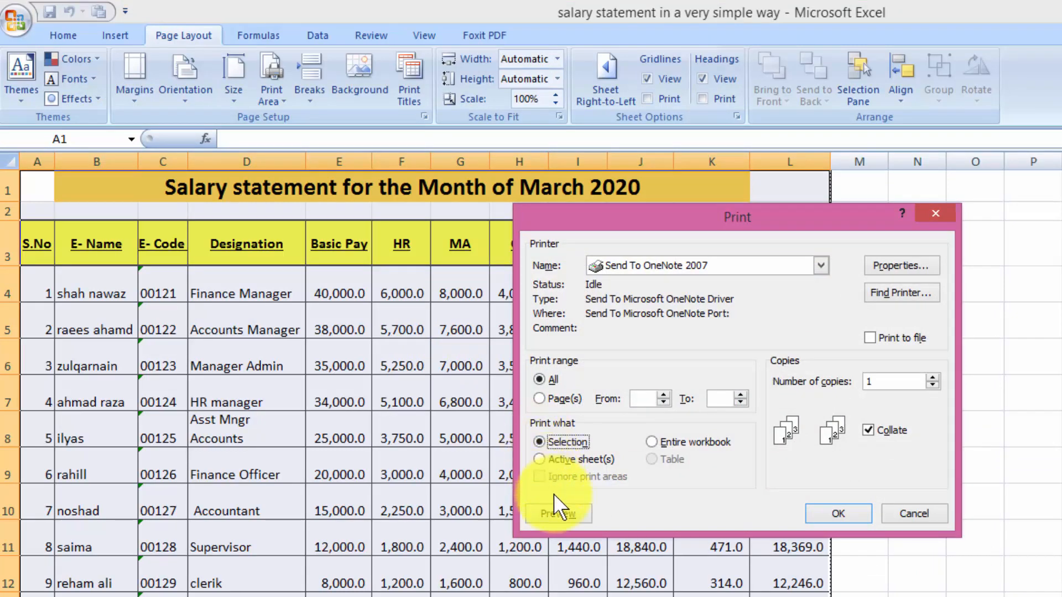
click(560, 512)
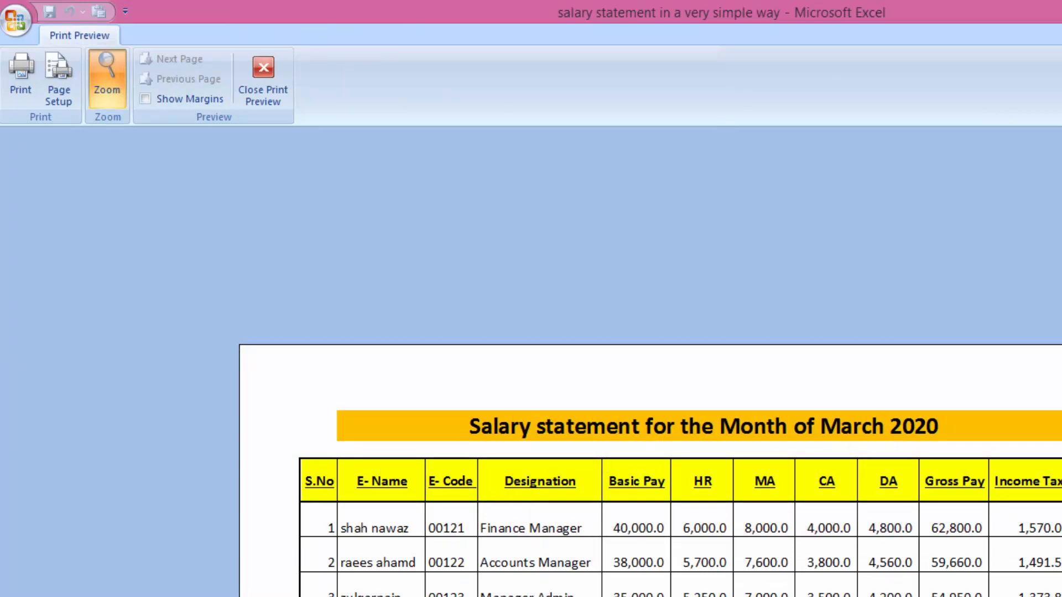
scroll(650, 362, down, 5)
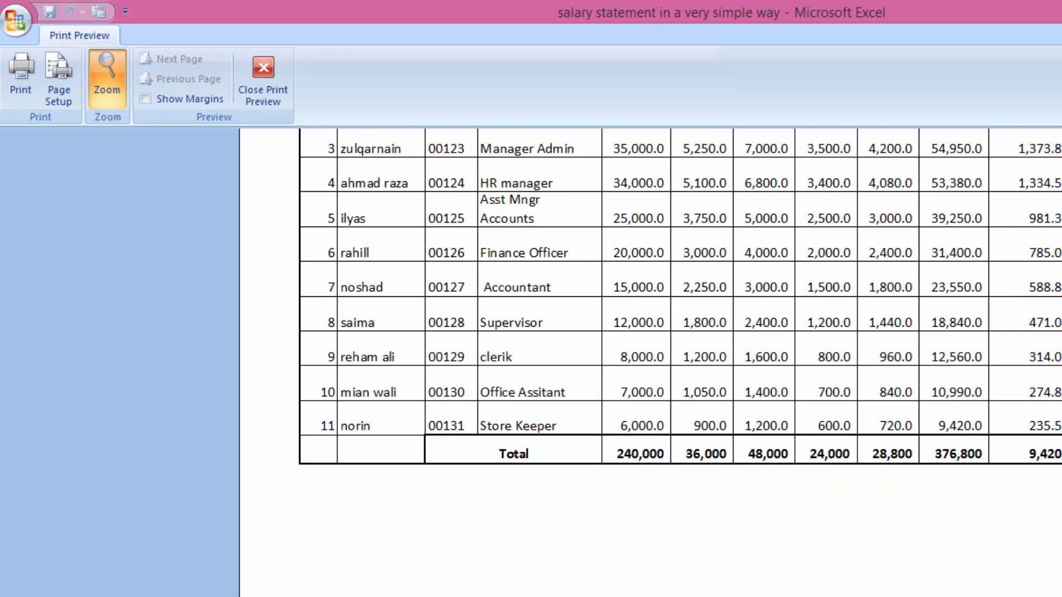
scroll(636, 356, up, 6)
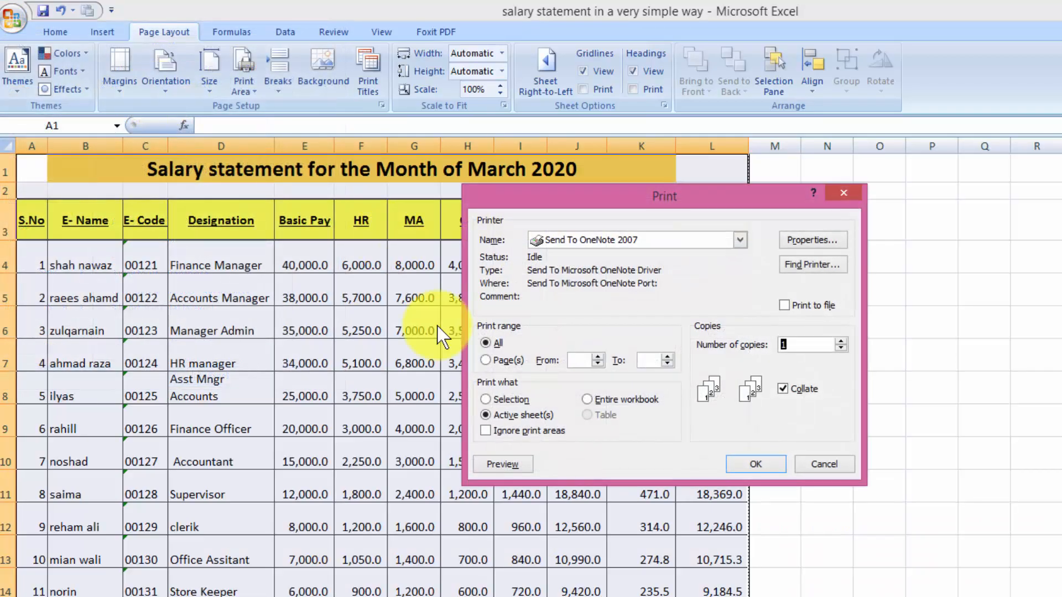
Step: Print only the selection to Send To OneNote 2007, then close the resulting OneNote page
click(486, 405)
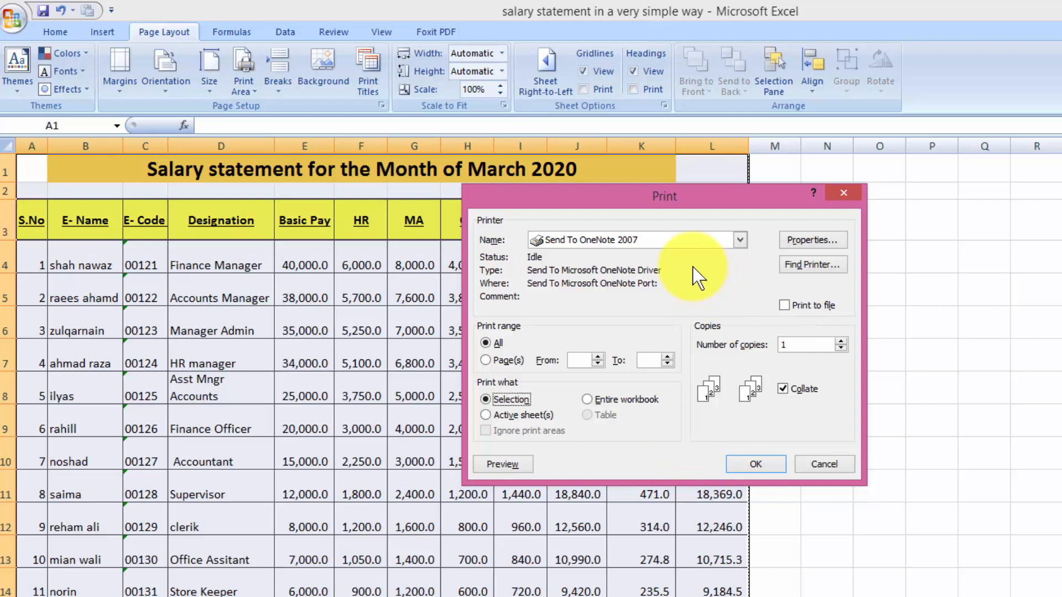
click(759, 463)
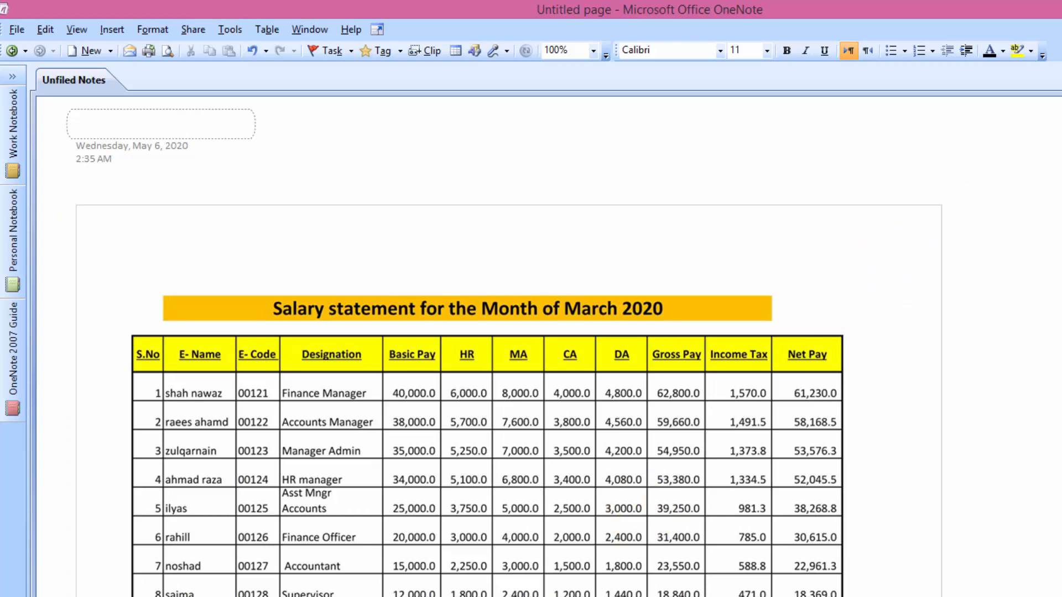
key(alt+F4)
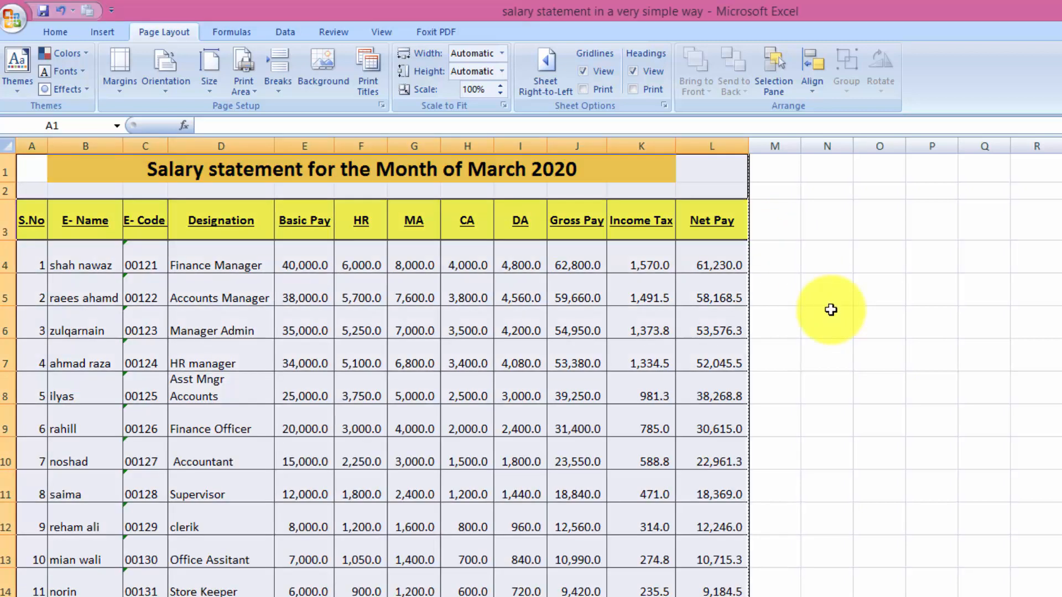
Step: Deselect the statement, hide the sheet's gridlines, and switch the row and column headings off and back on
click(831, 310)
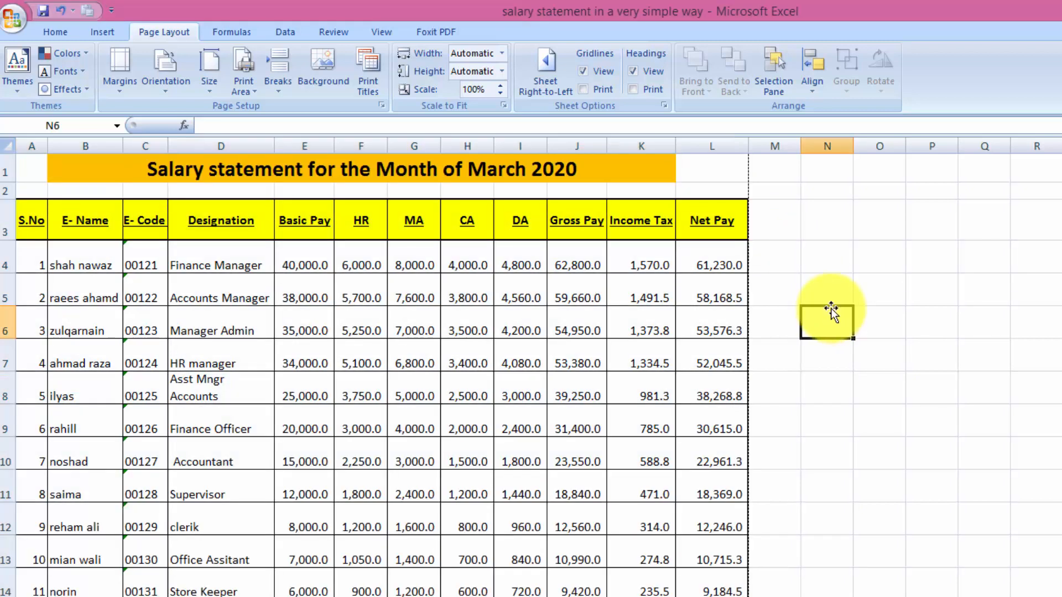
click(830, 301)
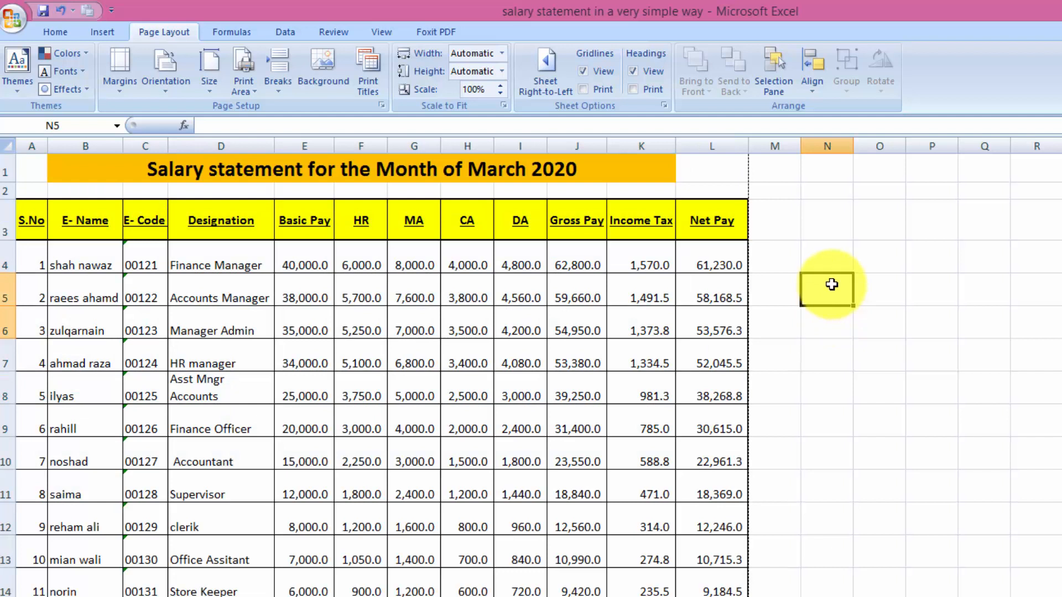
click(583, 71)
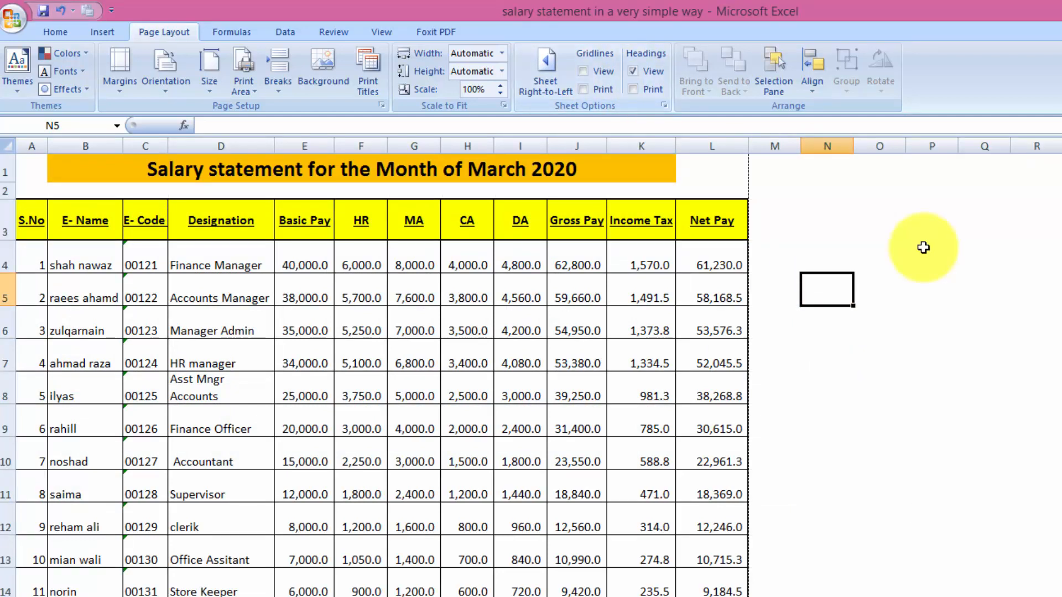
click(634, 72)
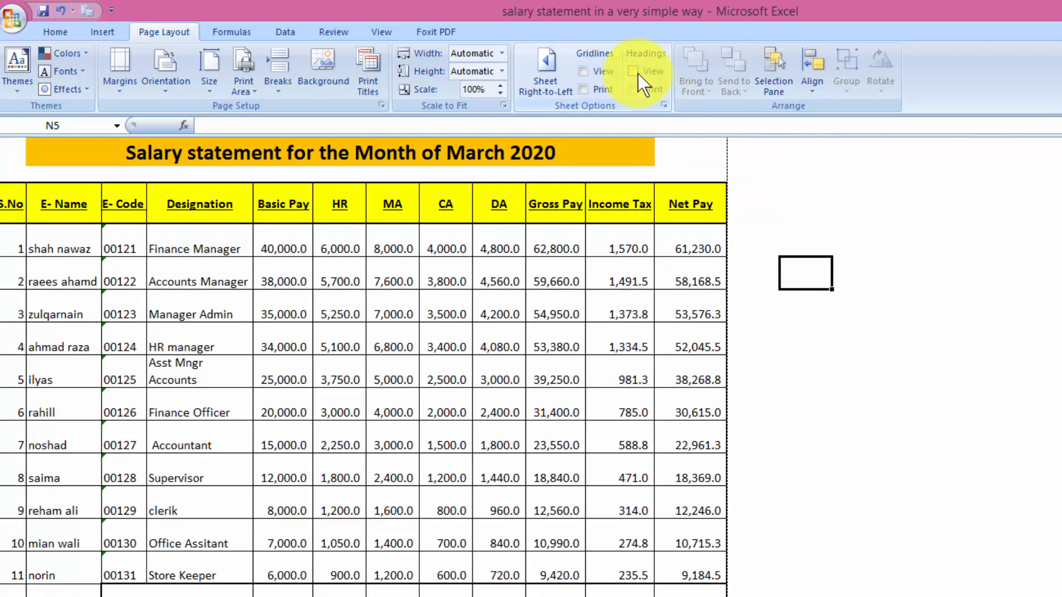
click(632, 72)
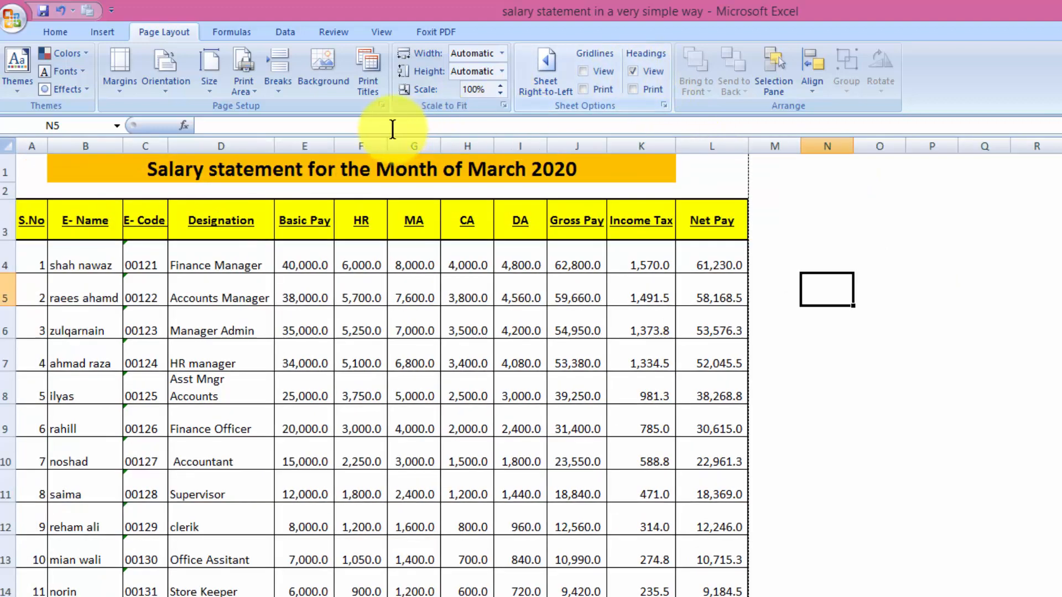